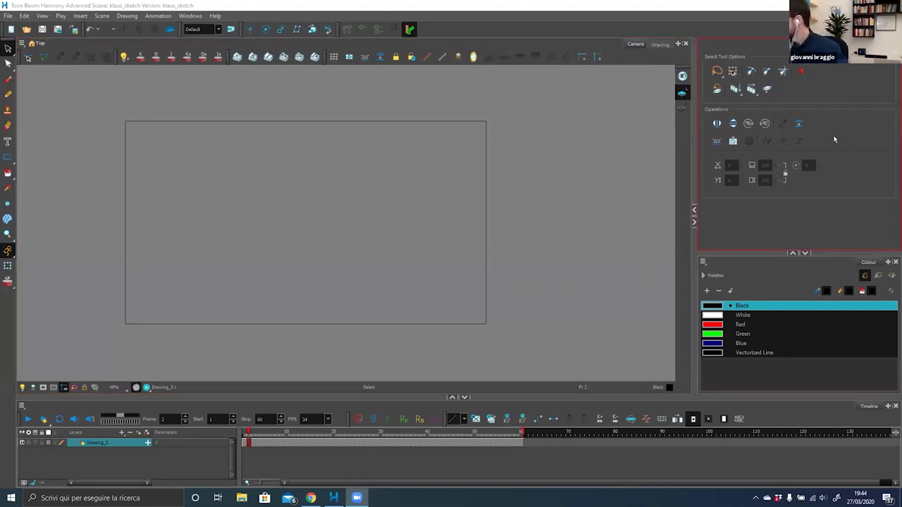
- Rough in the left side of the face and the brow line on frame 1 with the black ruff transparent brush
left_click(244, 442)
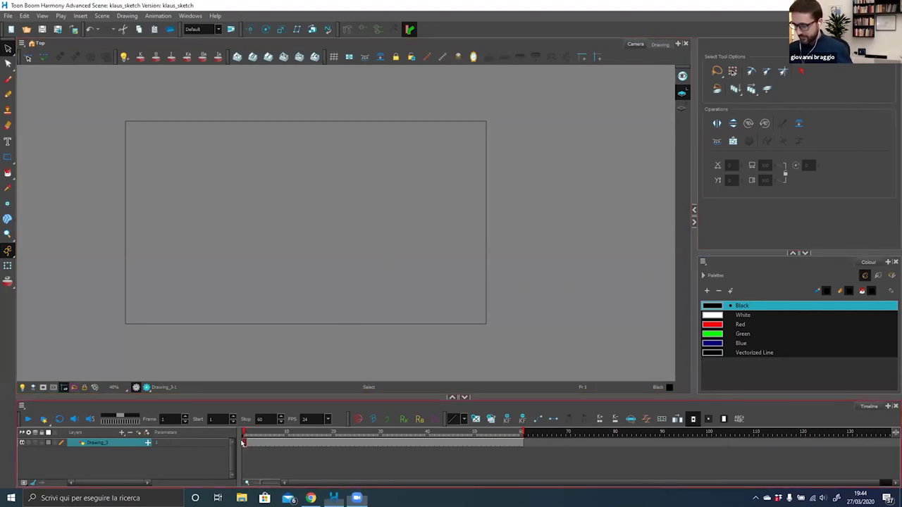
key("alt+b")
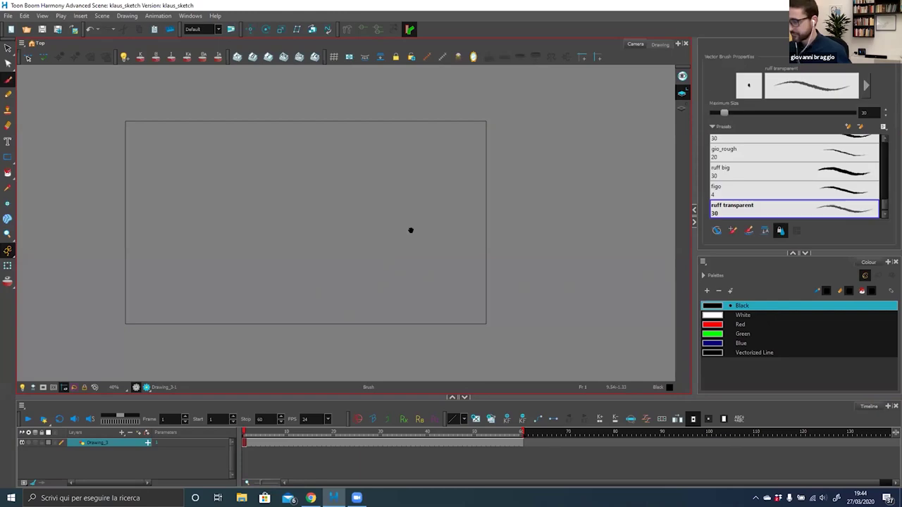
scroll(834, 208, "down", 1)
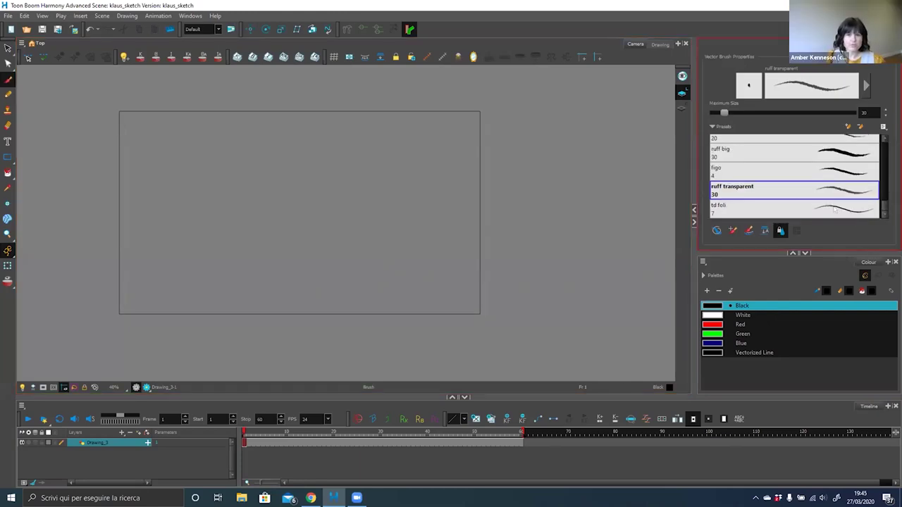
key("alt+z")
mouse_move(146, 313)
left_mouse_down()
mouse_move(397, 148)
mouse_move(497, 117)
left_mouse_up()
mouse_move(343, 212)
left_mouse_down()
mouse_move(387, 229)
mouse_move(341, 212)
left_mouse_up()
key("1")
key("alt+b")
left_click_drag(378, 238, 360, 226)
mouse_move(269, 161)
left_mouse_down()
mouse_move(280, 212)
mouse_move(274, 191)
left_mouse_up()
left_click_drag(268, 154, 279, 205)
left_click_drag(314, 153, 284, 155)
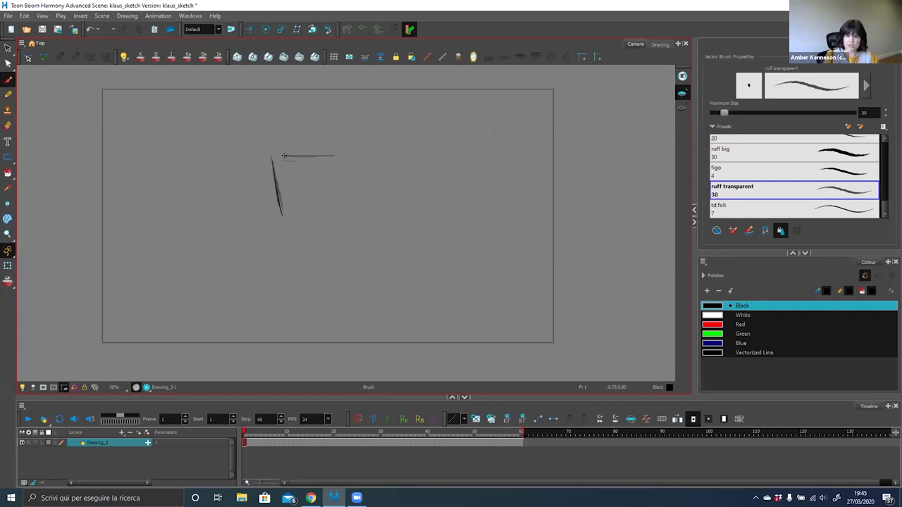
- Complete the head construction with the right side of the face, a pointed crown, left hair strands and a vertical centre line
mouse_move(338, 172)
left_mouse_down()
mouse_move(329, 215)
mouse_move(290, 222)
mouse_move(311, 225)
left_mouse_up()
mouse_move(339, 145)
left_mouse_down()
mouse_move(349, 154)
mouse_move(317, 131)
mouse_move(333, 151)
mouse_move(275, 164)
left_mouse_up()
mouse_move(303, 134)
left_mouse_down()
mouse_move(274, 166)
mouse_move(255, 216)
left_mouse_up()
left_click_drag(287, 153, 251, 210)
left_click_drag(315, 131, 324, 234)
- Sketch long hair strands falling along both sides of the head
scroll(322, 217, "down", 1)
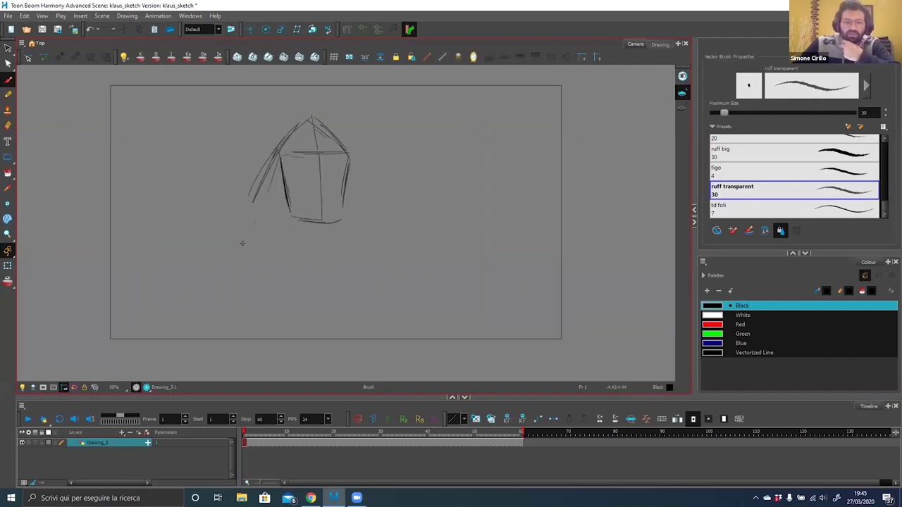
left_click_drag(348, 185, 358, 241)
left_click_drag(275, 173, 254, 231)
left_click_drag(281, 224, 320, 189)
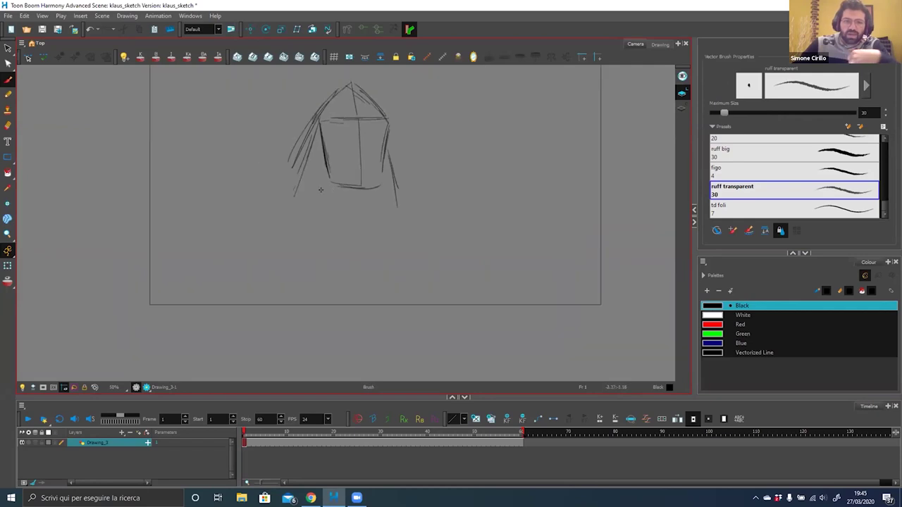
- Sketch the long left shoulder line and move the head sketch up and to the right, between the shoulders
left_click_drag(246, 205, 72, 267)
scroll(416, 221, "down", 2)
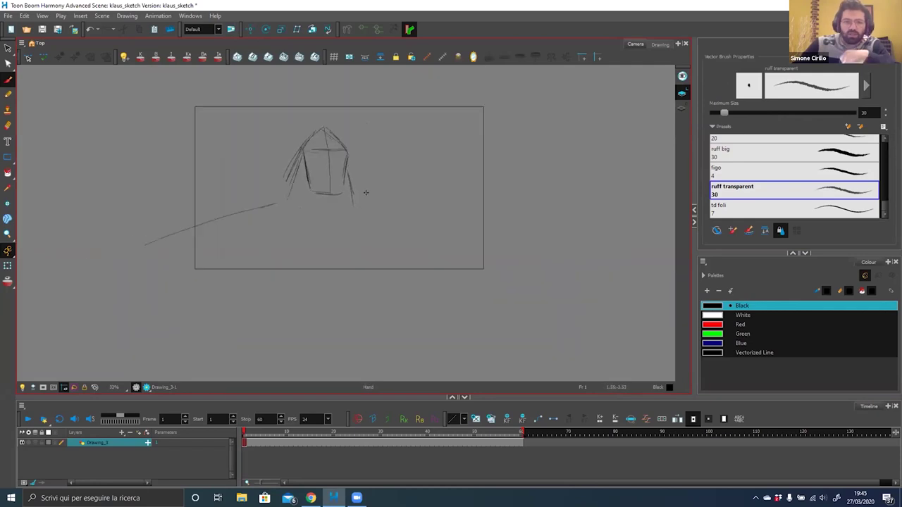
key("alt+s")
mouse_move(154, 305)
left_mouse_down()
mouse_move(380, 133)
mouse_move(336, 135)
mouse_move(381, 129)
left_mouse_up()
- Reinforce the left shoulder, sketch the sloping right shoulder and draw the torso's centre line
key("alt+b")
mouse_move(195, 217)
left_mouse_down()
mouse_move(297, 187)
mouse_move(222, 209)
left_mouse_up()
left_click_drag(160, 227, 156, 230)
left_click_drag(402, 185, 551, 210)
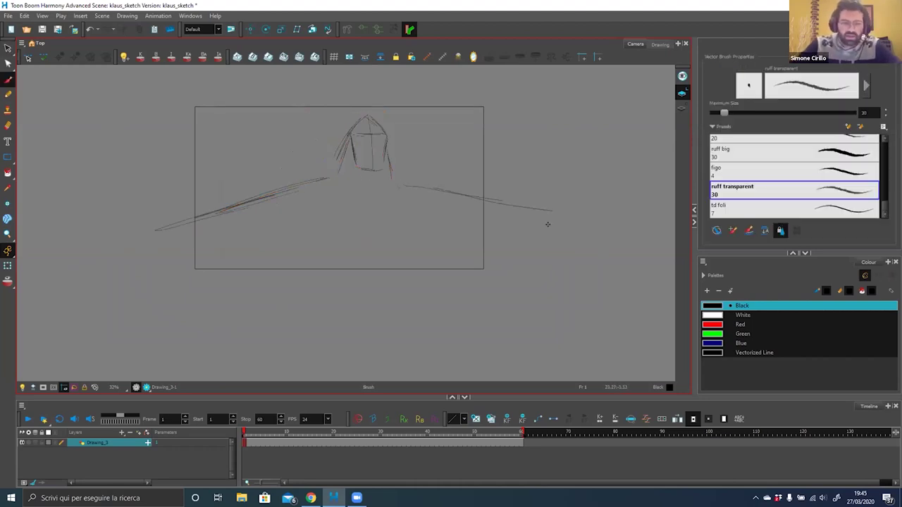
left_click_drag(373, 227, 381, 300)
- Add face guidelines: a curved line across the cheeks and a stronger line from the crown down the nose bridge
key("space")
key("alt+z")
mouse_move(539, 128)
left_mouse_down()
mouse_move(531, 119)
mouse_move(364, 173)
mouse_move(246, 253)
left_mouse_up()
key("space")
left_click_drag(372, 183, 404, 216)
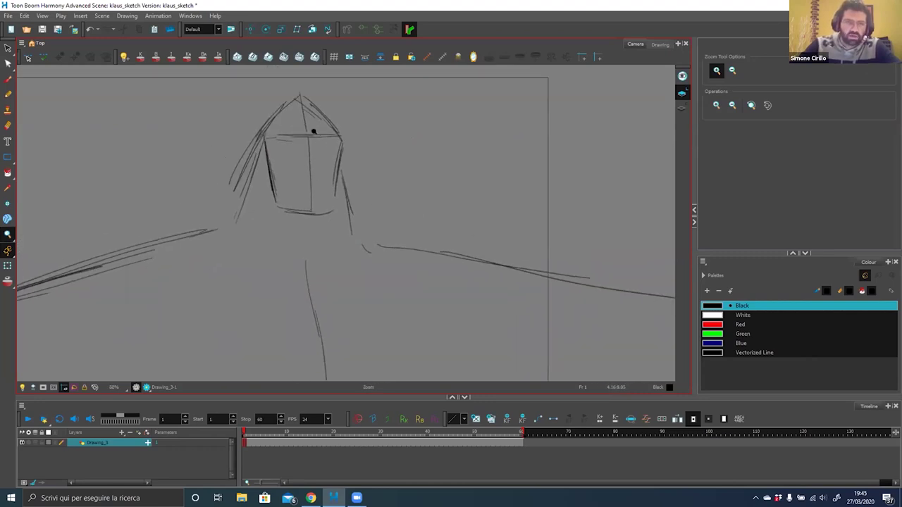
left_click(331, 175)
key("space")
key("alt+b")
mouse_move(340, 218)
left_mouse_down()
mouse_move(327, 203)
mouse_move(347, 197)
left_mouse_up()
key("1")
key("space")
left_click_drag(271, 196, 334, 188)
left_click_drag(240, 191, 322, 194)
left_click_drag(279, 84, 297, 194)
- Sketch the nose, with the sides of its bridge and a flat dark base
key("space")
mouse_move(275, 167)
left_mouse_down()
mouse_move(270, 147)
mouse_move(277, 149)
mouse_move(252, 176)
left_mouse_up()
left_click_drag(258, 141, 252, 181)
mouse_move(260, 188)
left_mouse_down()
mouse_move(275, 216)
mouse_move(289, 213)
left_mouse_up()
left_click_drag(276, 135, 275, 155)
left_click_drag(267, 100, 289, 203)
left_click_drag(288, 165, 293, 234)
left_click_drag(282, 150, 289, 202)
- Draw diagonal cheek lines on both sides of the nose
mouse_move(261, 169)
left_mouse_down()
mouse_move(253, 194)
mouse_move(258, 163)
mouse_move(281, 209)
mouse_move(276, 237)
mouse_move(307, 205)
mouse_move(266, 171)
mouse_move(274, 227)
mouse_move(266, 232)
mouse_move(285, 230)
mouse_move(236, 206)
mouse_move(215, 224)
left_mouse_up()
left_click_drag(307, 196, 331, 213)
left_click_drag(295, 159, 317, 188)
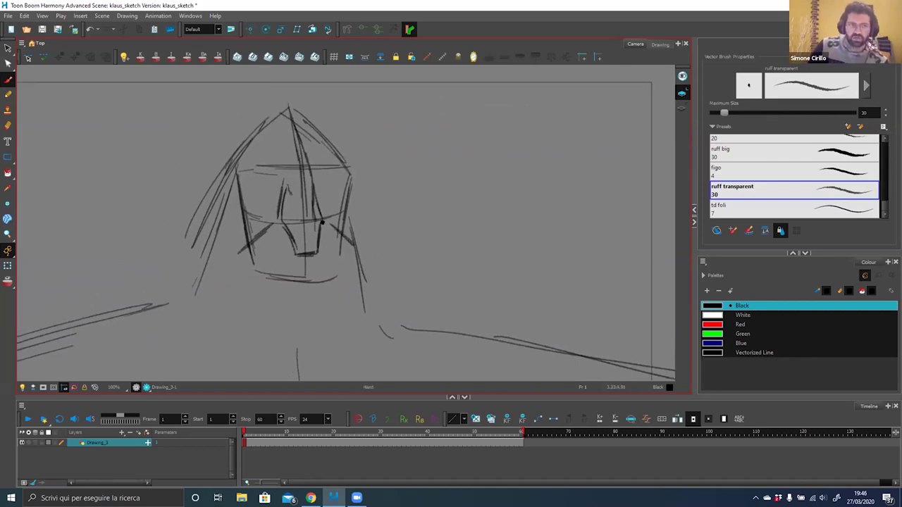
left_click_drag(322, 221, 333, 222)
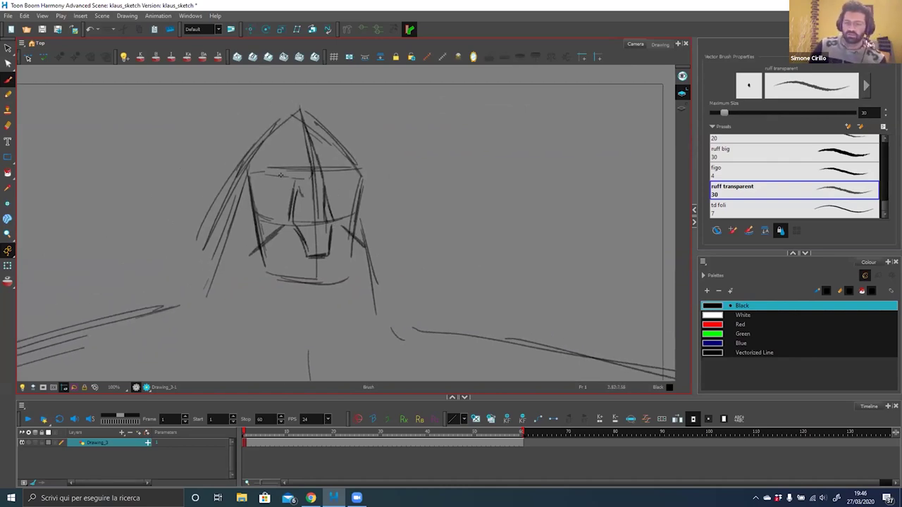
- Sketch the low brow and upper eyelid lines on both sides and darken the right edge of the face
left_click_drag(327, 186, 326, 181)
mouse_move(272, 169)
left_mouse_down()
mouse_move(299, 174)
mouse_move(253, 175)
mouse_move(297, 159)
mouse_move(253, 167)
left_mouse_up()
mouse_move(329, 170)
left_mouse_down()
mouse_move(319, 173)
mouse_move(352, 161)
mouse_move(338, 227)
mouse_move(357, 173)
mouse_move(317, 179)
mouse_move(336, 221)
left_mouse_up()
mouse_move(355, 178)
left_mouse_down()
mouse_move(346, 188)
mouse_move(349, 174)
mouse_move(329, 179)
left_mouse_up()
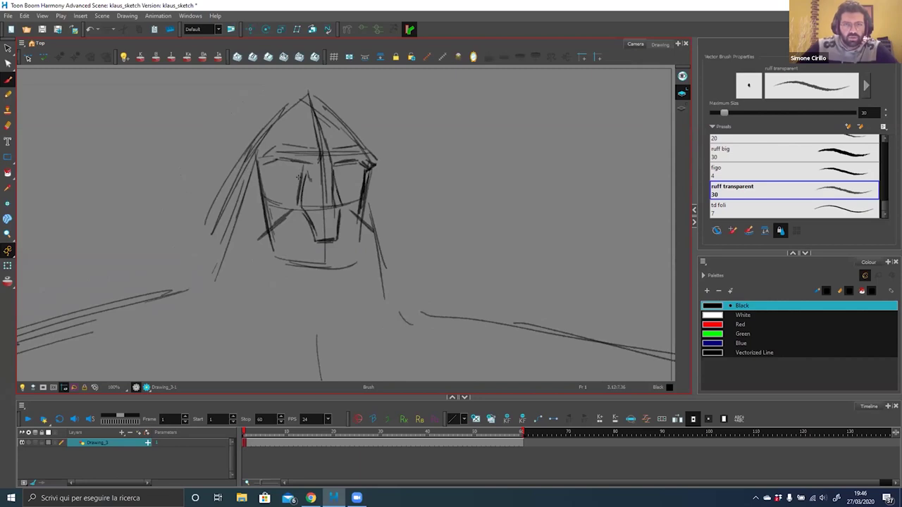
- Erase the left line of the nose bridge and redraw it with the ruff transparent brush
key("alt+e")
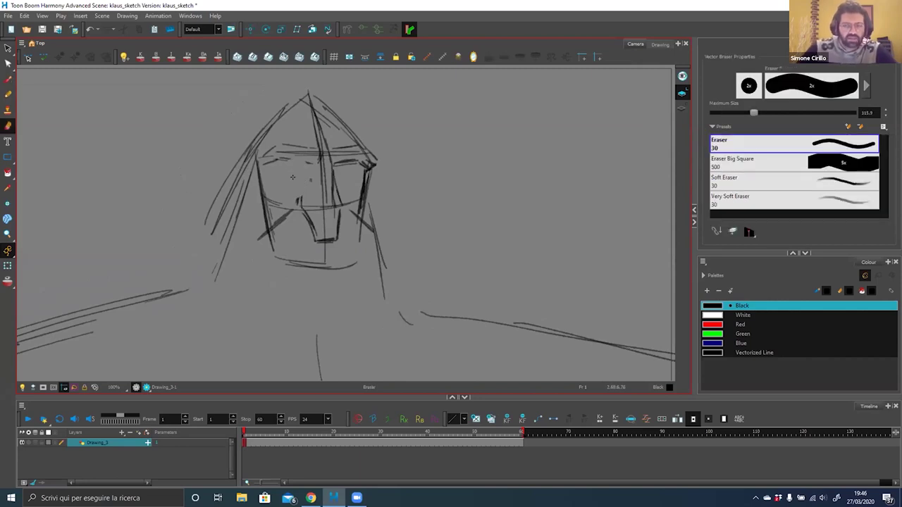
mouse_move(290, 176)
left_mouse_down()
mouse_move(277, 176)
mouse_move(296, 206)
left_mouse_up()
key("alt+b")
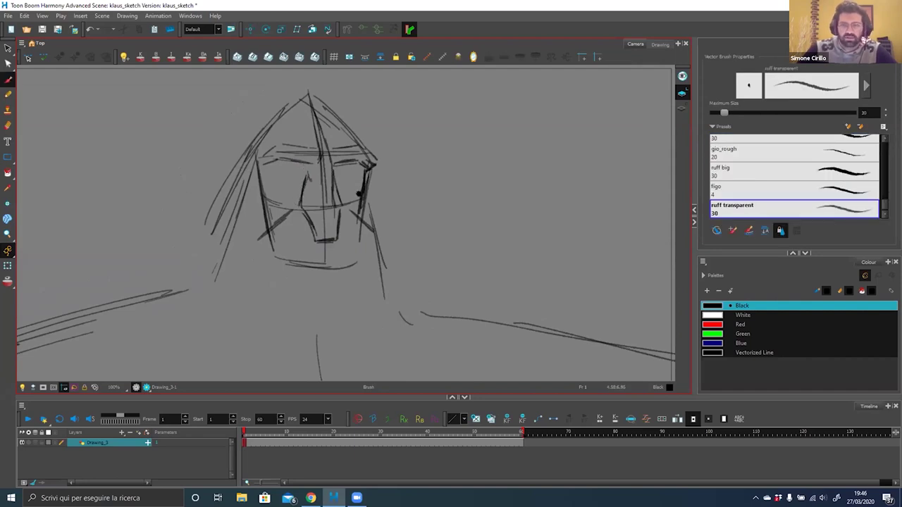
left_click_drag(333, 231, 332, 220)
- Draw both half-closed eyes under the brow
mouse_move(290, 173)
left_mouse_down()
mouse_move(291, 186)
mouse_move(281, 162)
mouse_move(294, 168)
left_mouse_up()
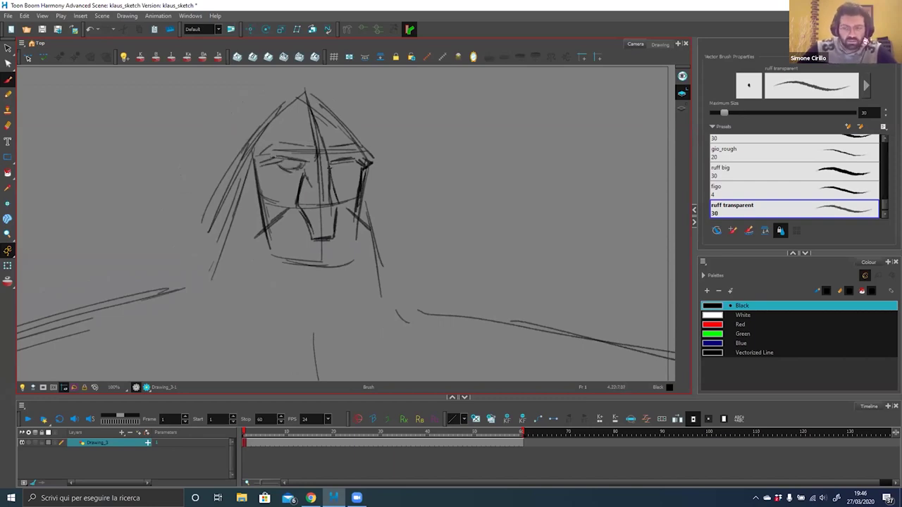
mouse_move(332, 168)
left_mouse_down()
mouse_move(356, 161)
mouse_move(346, 166)
left_mouse_up()
key("alt+e")
key("alt+b")
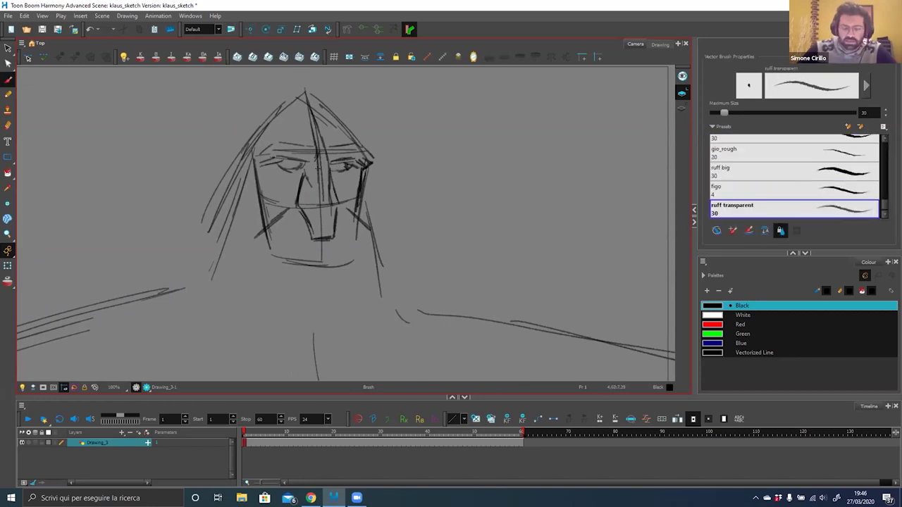
- Add curved bags under both eyes and further lines beside the nose bridge
scroll(340, 152, "down", 1)
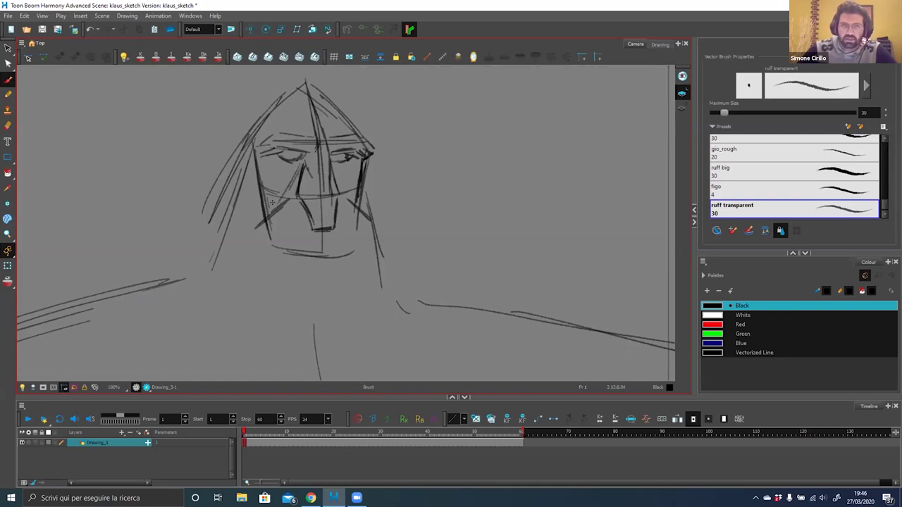
left_click_drag(276, 171, 271, 185)
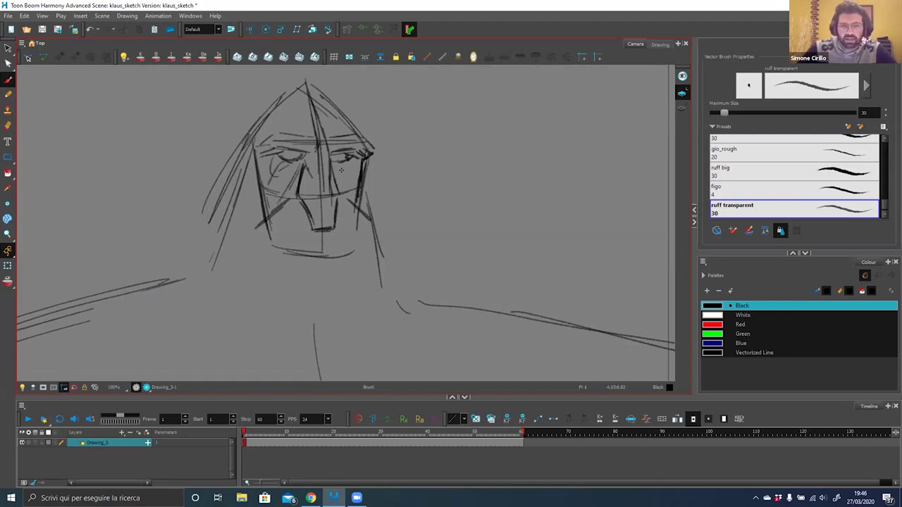
left_click_drag(329, 135, 336, 187)
mouse_move(347, 183)
left_mouse_down()
mouse_move(336, 157)
mouse_move(350, 184)
left_mouse_up()
- Draw the mouth and a long wavy moustache strand hanging from its left side
left_click_drag(379, 215, 373, 168)
key("1")
left_click_drag(343, 231, 345, 228)
mouse_move(343, 229)
left_mouse_down()
mouse_move(293, 194)
mouse_move(328, 191)
left_mouse_up()
mouse_move(277, 211)
left_mouse_down()
mouse_move(274, 248)
mouse_move(251, 261)
mouse_move(248, 217)
left_mouse_up()
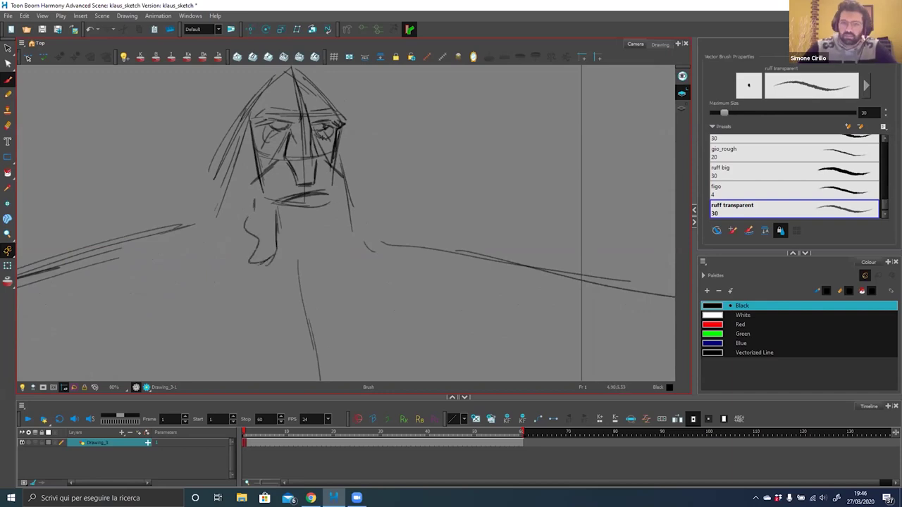
- Draw the right moustache strand and an angular dark stroke on the chest below it
left_click_drag(335, 222, 348, 238)
left_click_drag(312, 164, 315, 185)
left_click_drag(313, 139, 348, 312)
left_click_drag(341, 275, 349, 311)
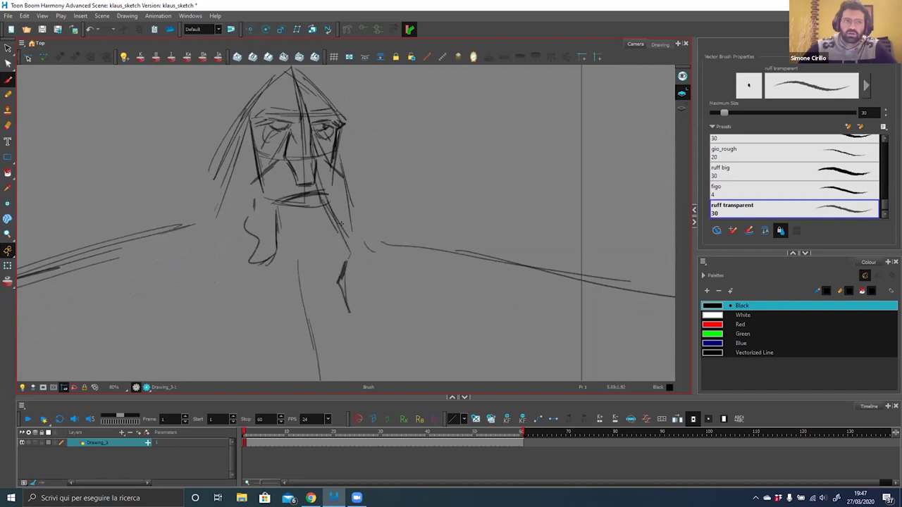
mouse_move(347, 243)
left_mouse_down()
mouse_move(358, 233)
mouse_move(344, 194)
mouse_move(368, 213)
mouse_move(345, 204)
mouse_move(362, 208)
left_mouse_up()
- Select the head sketch and slightly adjust its size and placement above the shoulders
key("space")
key("alt+s")
mouse_move(425, 172)
left_mouse_down()
mouse_move(404, 199)
mouse_move(387, 181)
left_mouse_up()
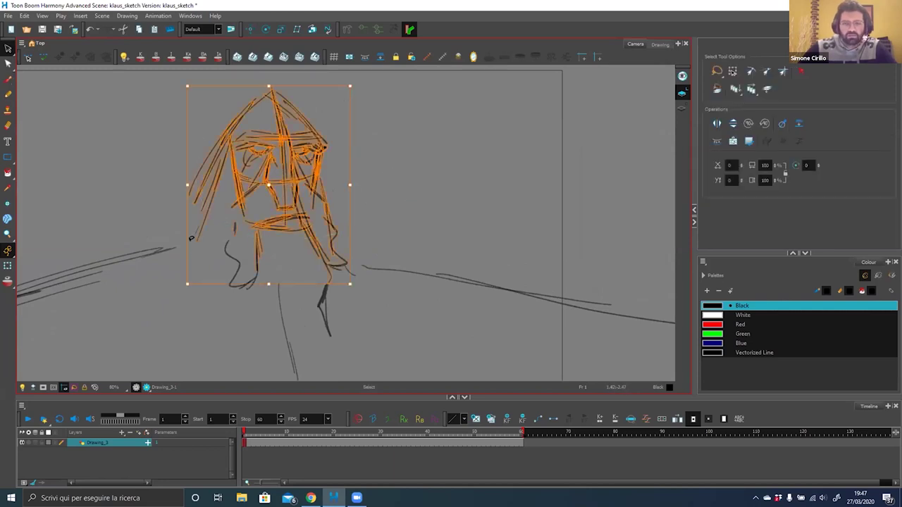
mouse_move(377, 147)
left_mouse_down()
mouse_move(365, 237)
mouse_move(327, 117)
mouse_move(269, 80)
mouse_move(270, 91)
left_mouse_up()
left_click(373, 169)
left_click_drag(396, 198, 395, 205)
- Mirror the view and clean up the dark pupil marks in the character's eye beside the darkened face edge
key("4")
mouse_move(455, 236)
left_mouse_down()
mouse_move(419, 222)
mouse_move(372, 225)
left_mouse_up()
left_click_drag(473, 115, 250, 246)
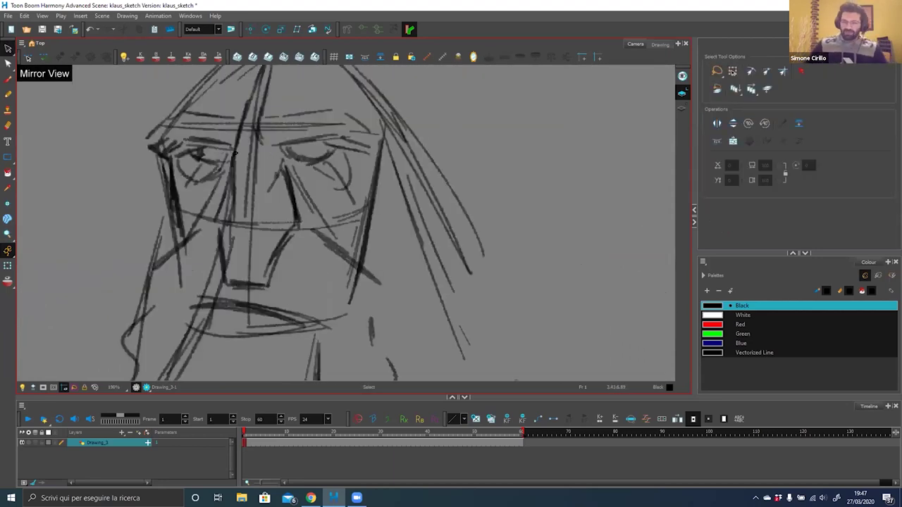
left_click(215, 153)
key("alt+e")
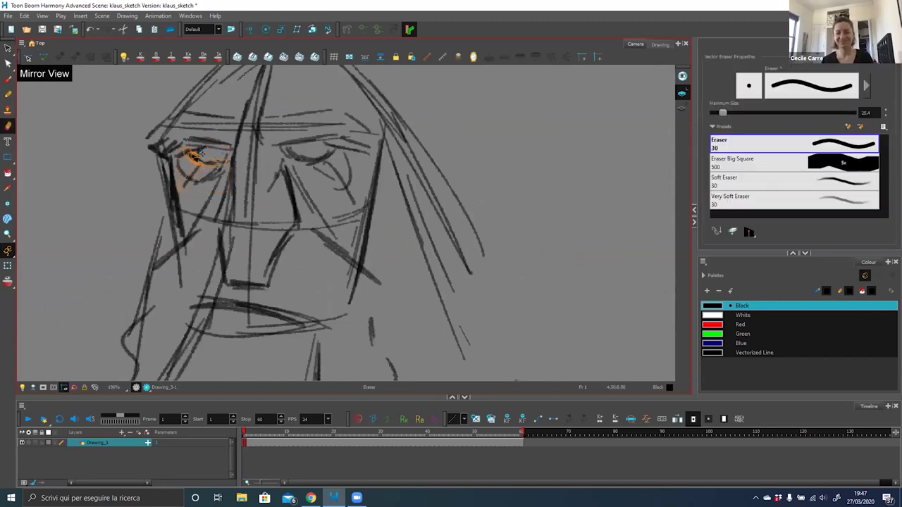
key("alt+b")
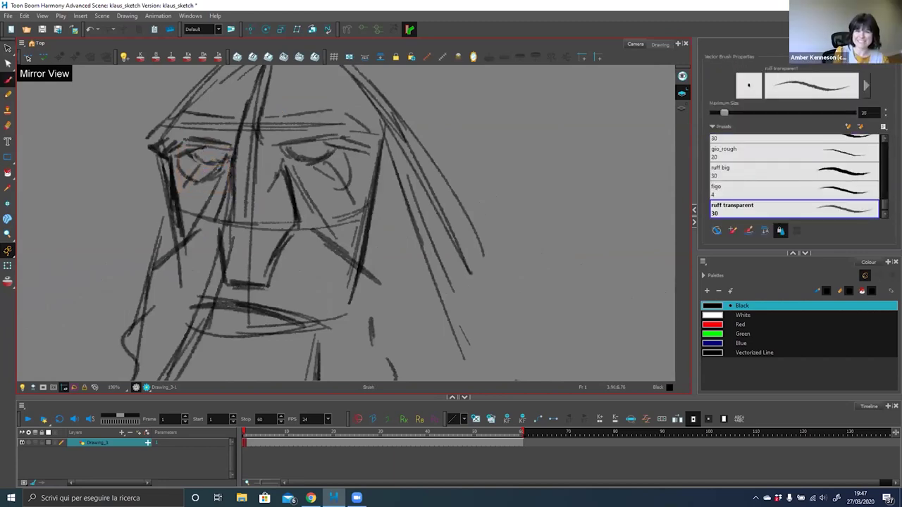
- Add a curved forehead line and reinforce the crown and hair outline in the mirrored view
scroll(296, 197, "down", 1)
left_click_drag(245, 165, 319, 157)
mouse_move(371, 180)
left_mouse_down()
mouse_move(349, 170)
mouse_move(350, 193)
left_mouse_up()
left_click_drag(221, 153, 270, 115)
left_click_drag(236, 138, 273, 108)
left_click_drag(297, 120, 336, 163)
left_click_drag(298, 116, 327, 149)
left_click_drag(329, 201, 349, 169)
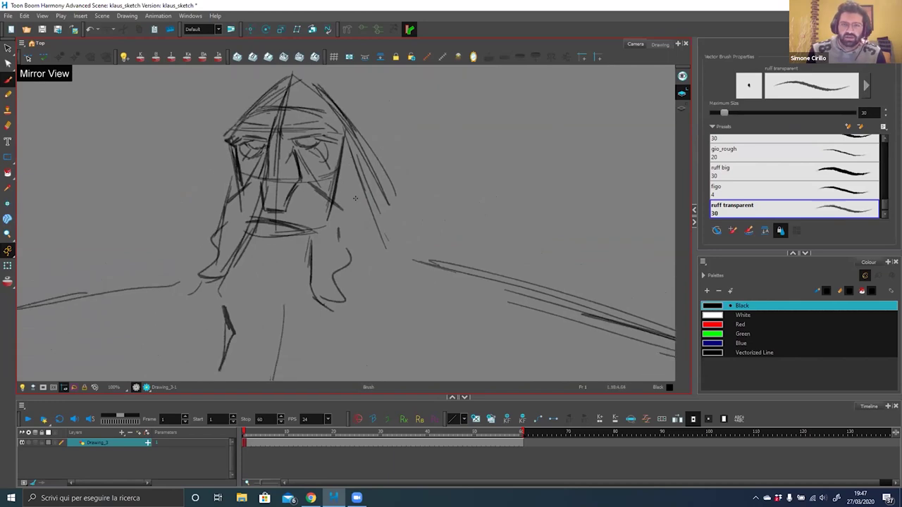
- Restore the unmirrored view, sketch an ear on each side of the head and extend the left hair outward
key("4")
left_click_drag(445, 201, 370, 209)
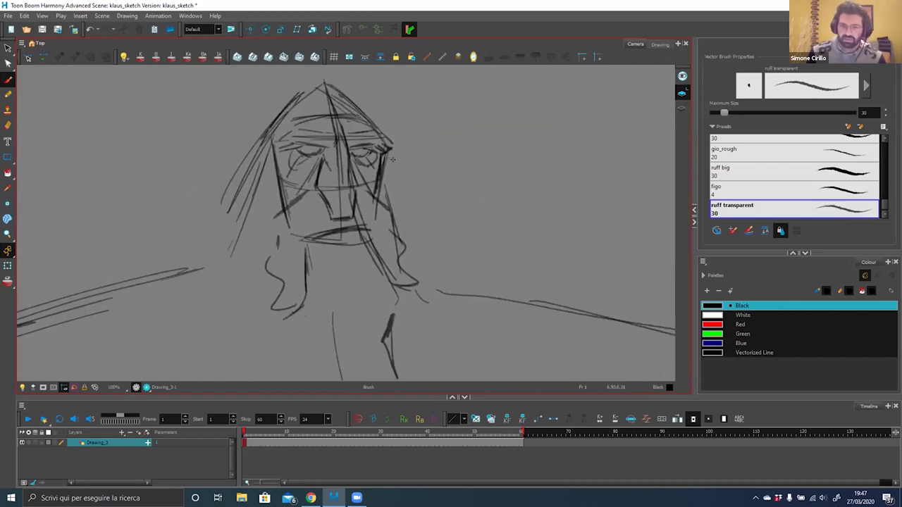
mouse_move(393, 154)
left_mouse_down()
mouse_move(338, 156)
mouse_move(352, 197)
left_mouse_up()
left_click_drag(206, 156, 166, 232)
scroll(178, 213, "down", 2)
left_click_drag(258, 125, 198, 192)
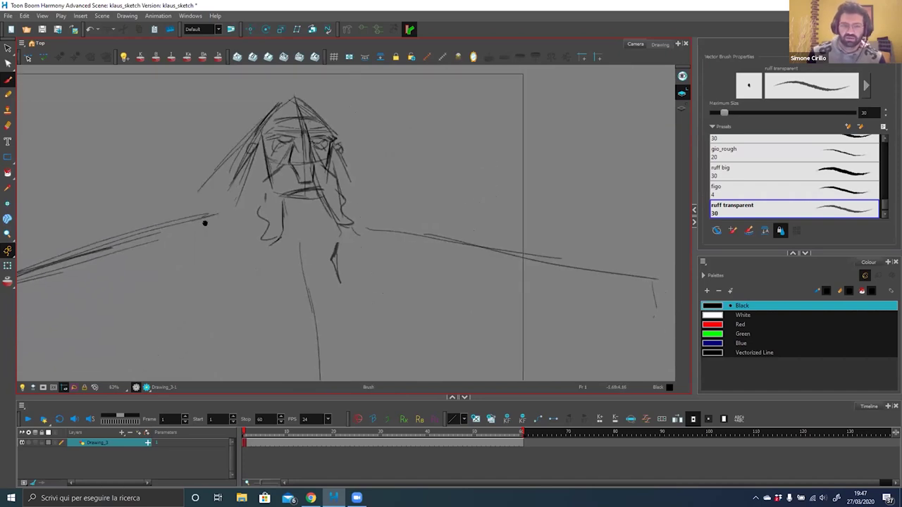
- Sketch the large rounded outline below the shoulders, curving from both sides down to a point under the centre line
key("1")
left_click_drag(310, 201, 316, 168)
left_click_drag(194, 214, 211, 271)
scroll(242, 177, "down", 2)
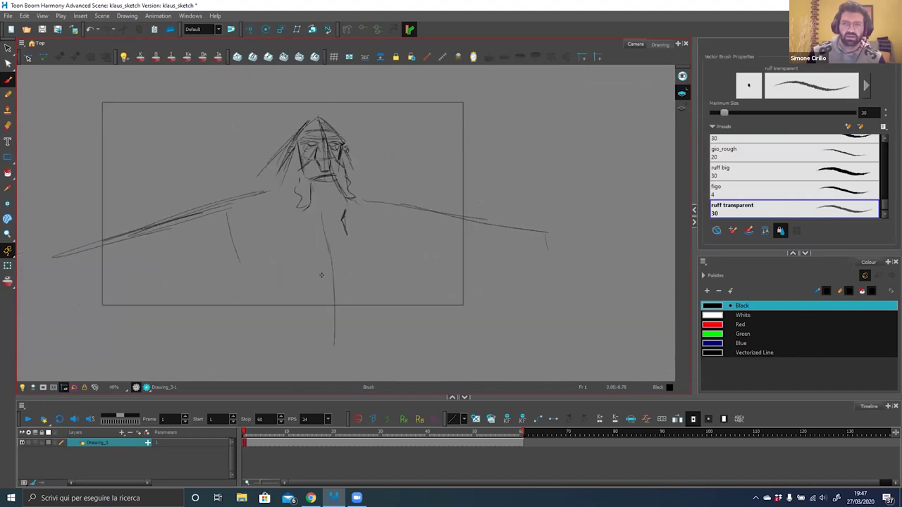
mouse_move(237, 236)
left_mouse_down()
mouse_move(296, 294)
mouse_move(331, 307)
left_mouse_up()
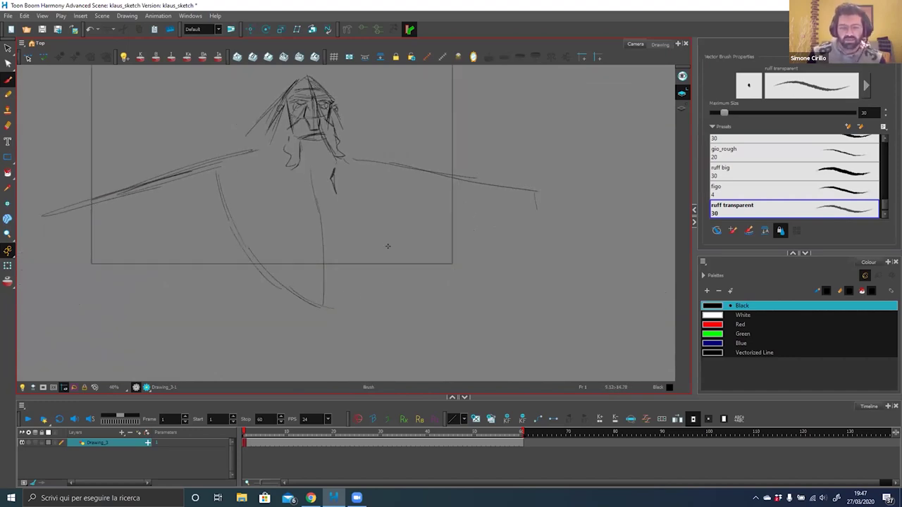
left_click_drag(261, 270, 314, 310)
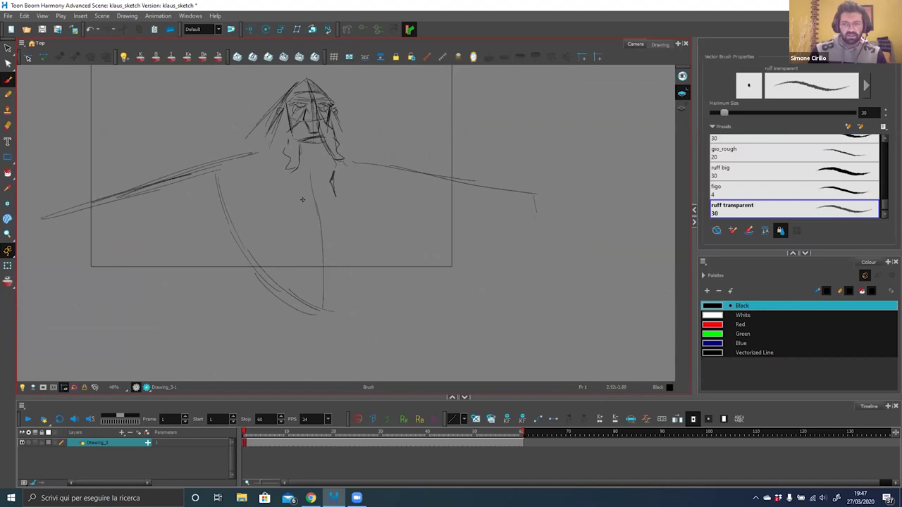
left_click_drag(403, 182, 373, 270)
left_click_drag(372, 233, 344, 301)
- Add fuller hair on both sides of the head and long curved lines flowing from it down over the torso
left_click_drag(271, 122, 232, 166)
mouse_move(278, 106)
left_mouse_down()
mouse_move(244, 146)
mouse_move(239, 210)
left_mouse_up()
left_click_drag(257, 147, 250, 248)
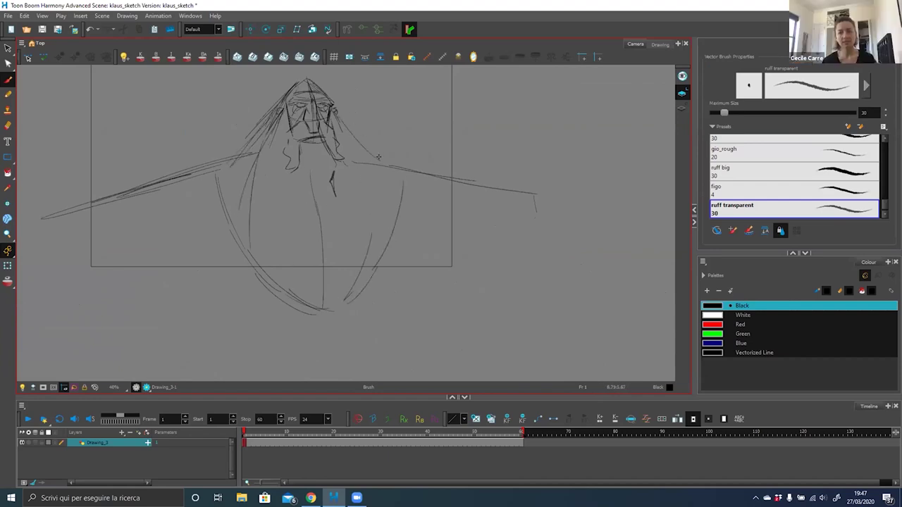
mouse_move(276, 103)
left_mouse_down()
mouse_move(238, 148)
mouse_move(314, 318)
left_mouse_up()
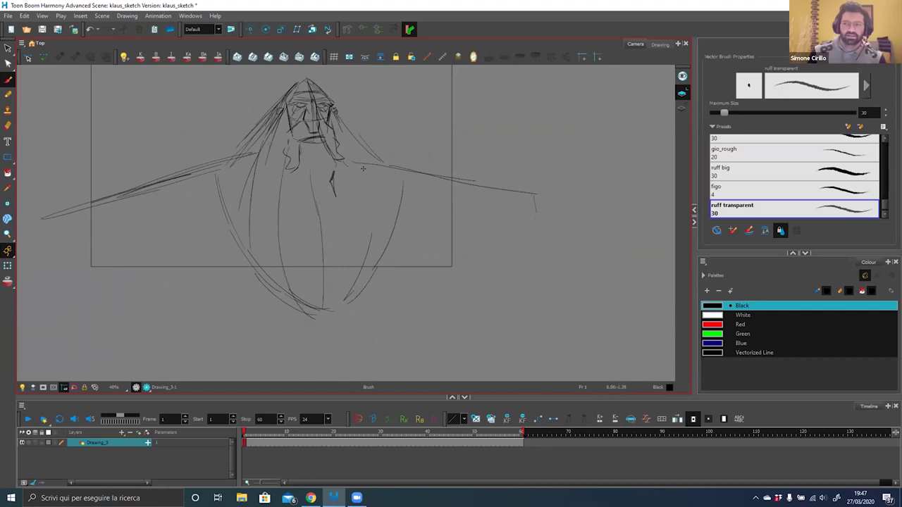
mouse_move(338, 133)
left_mouse_down()
mouse_move(371, 257)
mouse_move(394, 191)
left_mouse_up()
left_click_drag(272, 201, 279, 232)
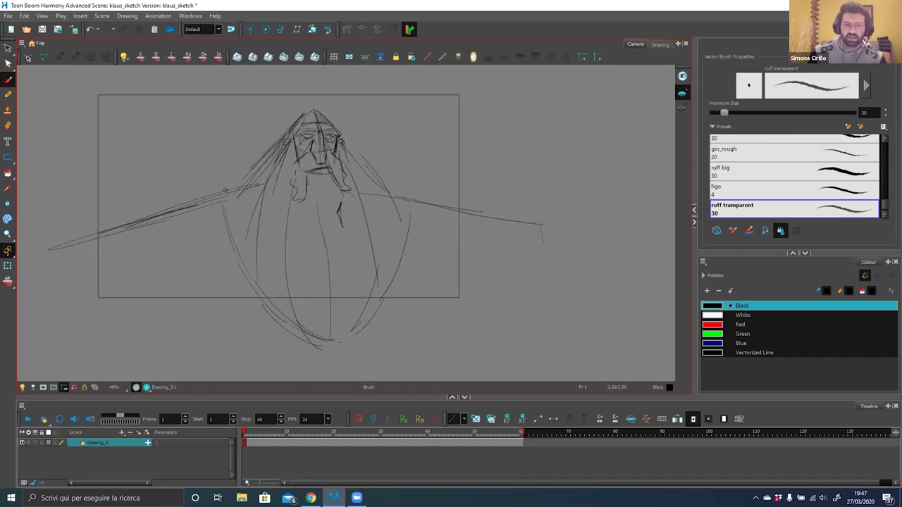
- Select the whole drawing, scale it down and reposition it within the camera frame
key("alt+s")
key("ctrl+a")
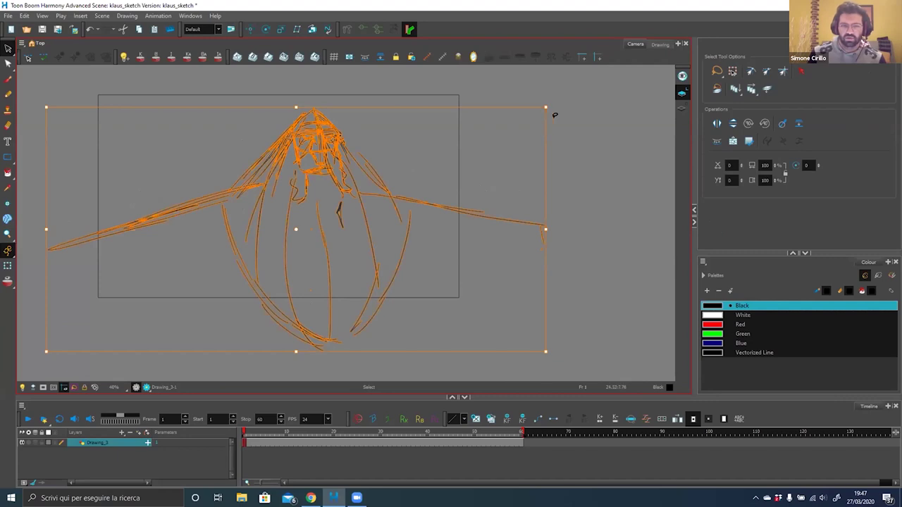
mouse_move(541, 106)
left_mouse_down()
mouse_move(432, 131)
mouse_move(441, 124)
left_mouse_up()
left_click_drag(324, 144, 357, 135)
key("alt+z")
left_click_drag(423, 105, 197, 240)
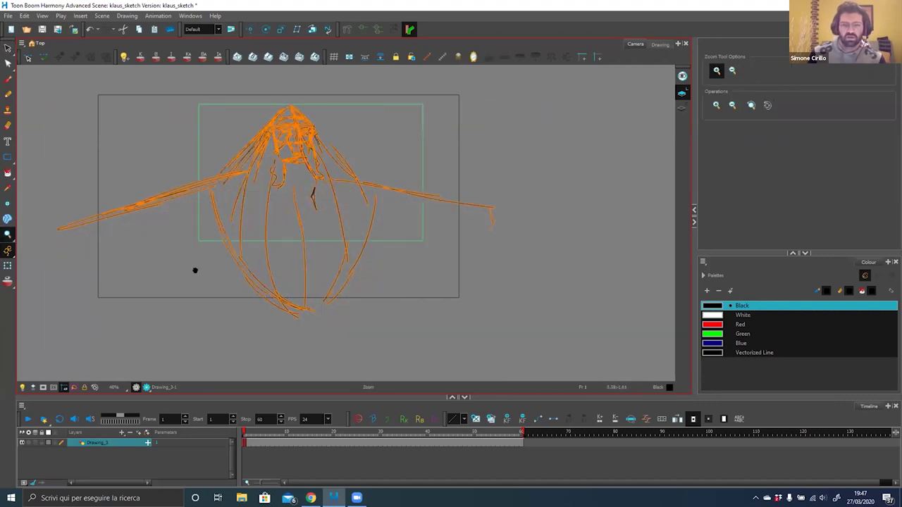
- Sketch a lock of hair sweeping outward from the left side of the head to a rounded end above the shoulder
mouse_move(342, 179)
left_mouse_down()
mouse_move(223, 186)
mouse_move(216, 222)
mouse_move(206, 203)
mouse_move(231, 162)
mouse_move(330, 106)
left_mouse_up()
key("alt+b")
mouse_move(236, 157)
left_mouse_down()
mouse_move(217, 210)
mouse_move(197, 193)
mouse_move(188, 219)
left_mouse_up()
mouse_move(200, 173)
left_mouse_down()
mouse_move(216, 182)
mouse_move(185, 202)
mouse_move(189, 225)
left_mouse_up()
left_click_drag(176, 205, 198, 227)
left_click_drag(226, 170, 219, 193)
- Sketch the raised left shoulder peak and the left upper arm sloping down beside the torso with repeated strokes
key("2")
key("2")
left_click_drag(336, 172, 348, 145)
left_click_drag(315, 187, 271, 198)
mouse_move(212, 186)
left_mouse_down()
mouse_move(248, 215)
mouse_move(281, 275)
left_mouse_up()
left_click_drag(240, 207, 295, 316)
mouse_move(212, 187)
left_mouse_down()
mouse_move(104, 252)
mouse_move(158, 225)
left_mouse_up()
mouse_move(222, 179)
left_mouse_down()
mouse_move(148, 225)
mouse_move(317, 346)
left_mouse_up()
left_click_drag(243, 202, 316, 337)
mouse_move(267, 223)
left_mouse_down()
mouse_move(228, 199)
mouse_move(305, 207)
left_mouse_up()
- Sketch the curved line across the chest, the raised right shoulder peak and the near-vertical lines of the right arm
left_click_drag(211, 199, 468, 156)
mouse_move(392, 193)
left_mouse_down()
mouse_move(457, 149)
mouse_move(540, 197)
left_mouse_up()
mouse_move(460, 163)
left_mouse_down()
mouse_move(464, 317)
mouse_move(454, 328)
left_mouse_up()
left_click_drag(458, 154, 522, 203)
left_click_drag(456, 166, 466, 303)
left_click_drag(389, 242, 373, 272)
- Sketch the long beard's outline from below the moustache down to a rounded, jagged lower end
mouse_move(300, 254)
left_mouse_down()
mouse_move(274, 190)
mouse_move(256, 257)
left_mouse_up()
mouse_move(259, 165)
left_mouse_down()
mouse_move(281, 268)
mouse_move(295, 282)
left_mouse_up()
key("ctrl+z")
left_click_drag(261, 226, 255, 249)
mouse_move(249, 200)
left_mouse_down()
mouse_move(238, 236)
mouse_move(272, 303)
left_mouse_up()
mouse_move(243, 259)
left_mouse_down()
mouse_move(286, 336)
mouse_move(337, 326)
mouse_move(349, 277)
mouse_move(341, 220)
mouse_move(348, 326)
left_mouse_up()
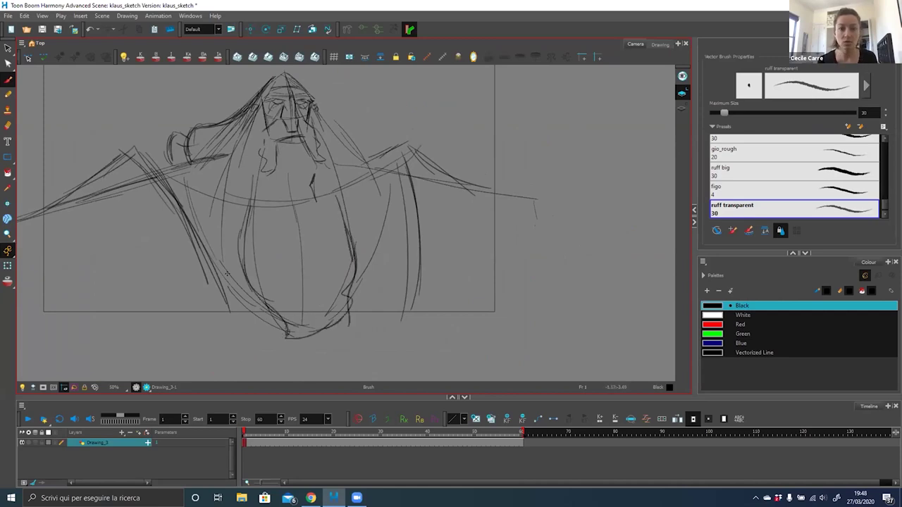
- Sketch long hair strands with pointed tips falling over the shoulders and chest on both sides of the beard
left_click_drag(250, 125, 214, 223)
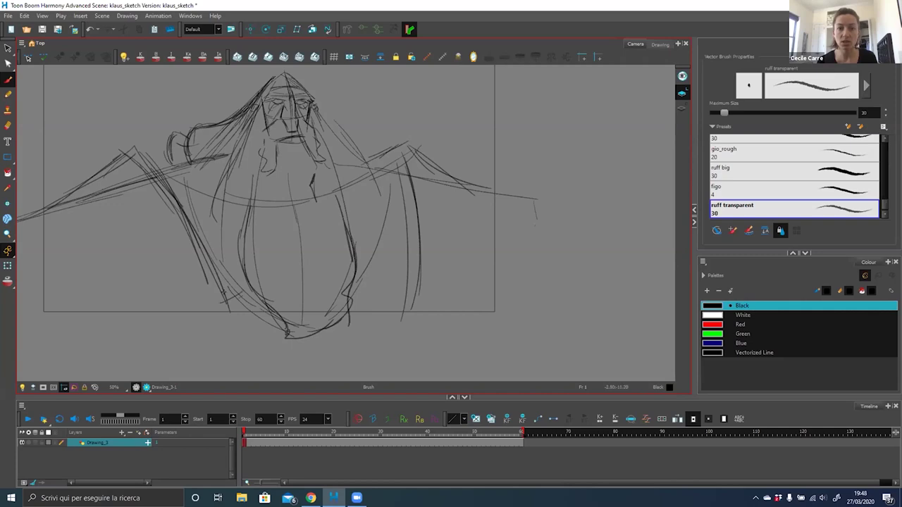
left_click_drag(236, 295, 203, 248)
left_click_drag(251, 120, 204, 248)
mouse_move(241, 129)
left_mouse_down()
mouse_move(189, 224)
mouse_move(238, 126)
left_mouse_up()
left_click_drag(382, 152, 368, 163)
left_click_drag(310, 146, 346, 195)
mouse_move(338, 290)
left_mouse_down()
mouse_move(371, 288)
mouse_move(339, 196)
left_mouse_up()
left_click_drag(322, 153, 355, 206)
left_click_drag(311, 146, 358, 206)
mouse_move(304, 130)
left_mouse_down()
mouse_move(356, 206)
mouse_move(345, 162)
mouse_move(375, 189)
mouse_move(345, 164)
left_mouse_up()
mouse_move(260, 183)
left_mouse_down()
mouse_move(268, 206)
mouse_move(304, 148)
mouse_move(389, 123)
left_mouse_up()
- Add loose hair strands and the parting at the top of the head, and mirror the view
key("alt+z")
mouse_move(301, 153)
left_mouse_down()
mouse_move(397, 125)
mouse_move(368, 182)
mouse_move(334, 179)
left_mouse_up()
mouse_move(342, 150)
left_mouse_down()
mouse_move(338, 182)
mouse_move(372, 175)
left_mouse_up()
left_click_drag(331, 170, 281, 182)
left_click_drag(320, 151, 275, 190)
mouse_move(435, 178)
left_mouse_down()
mouse_move(415, 127)
mouse_move(417, 151)
mouse_move(391, 214)
left_mouse_up()
mouse_move(417, 156)
left_mouse_down()
mouse_move(408, 135)
mouse_move(425, 70)
left_mouse_up()
mouse_move(413, 194)
left_mouse_down()
mouse_move(428, 292)
mouse_move(405, 250)
left_mouse_up()
key("4")
mouse_move(431, 176)
left_mouse_down()
mouse_move(402, 189)
mouse_move(429, 228)
mouse_move(400, 212)
left_mouse_up()
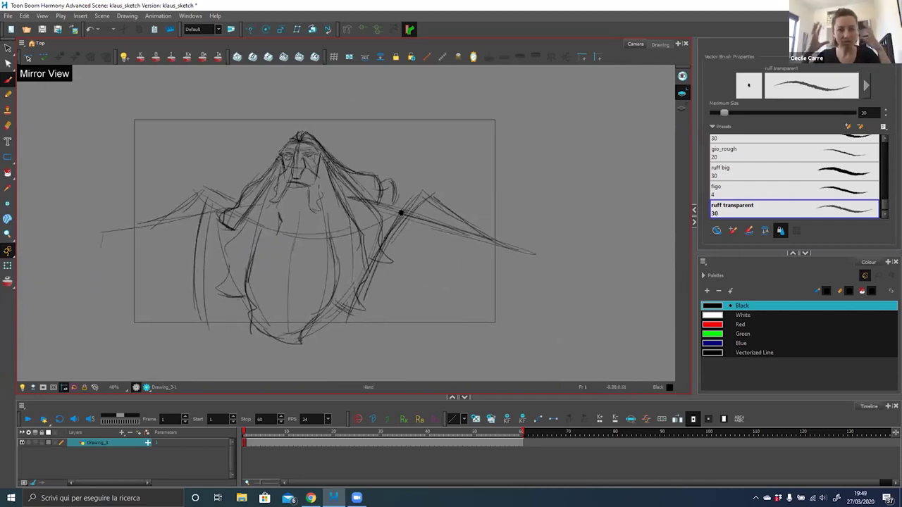
- Select the entire rough drawing and recolour all its strokes Blue
left_click_drag(291, 126, 394, 213)
left_click_drag(197, 143, 187, 170)
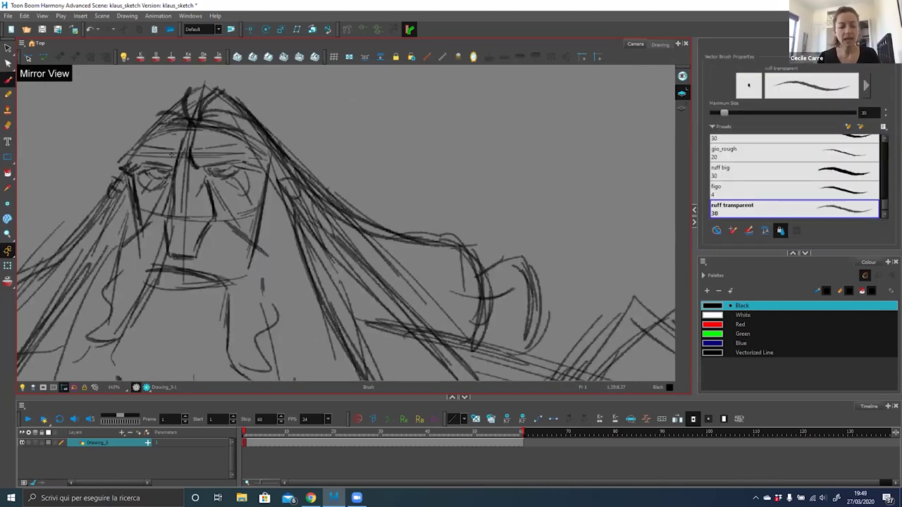
key("alt+s")
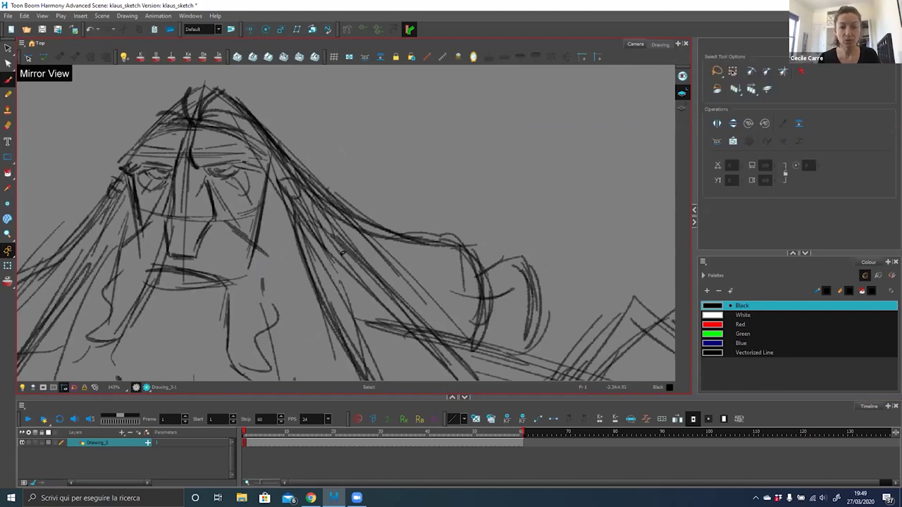
key("ctrl+a")
left_click(751, 343)
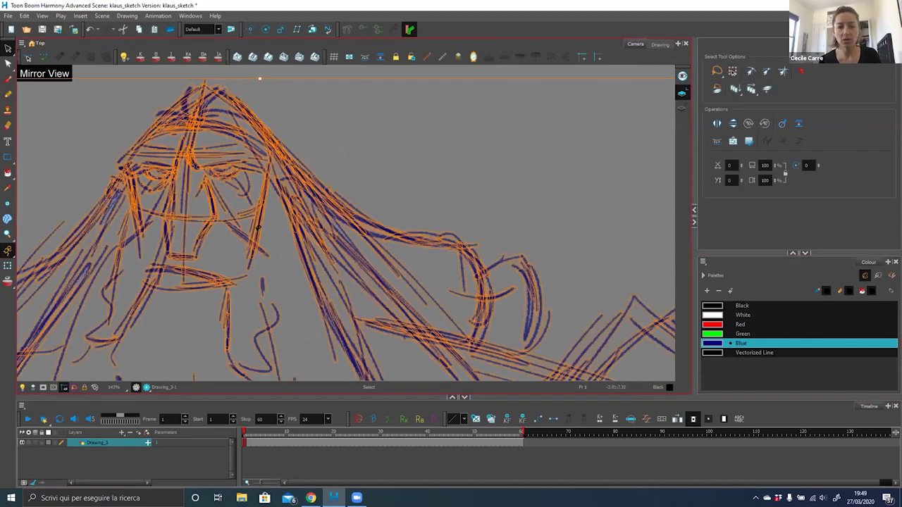
- Set the rough Drawing_3 layer's opacity to 15 so it serves as a faint underlay
left_click(55, 443)
left_click(45, 452)
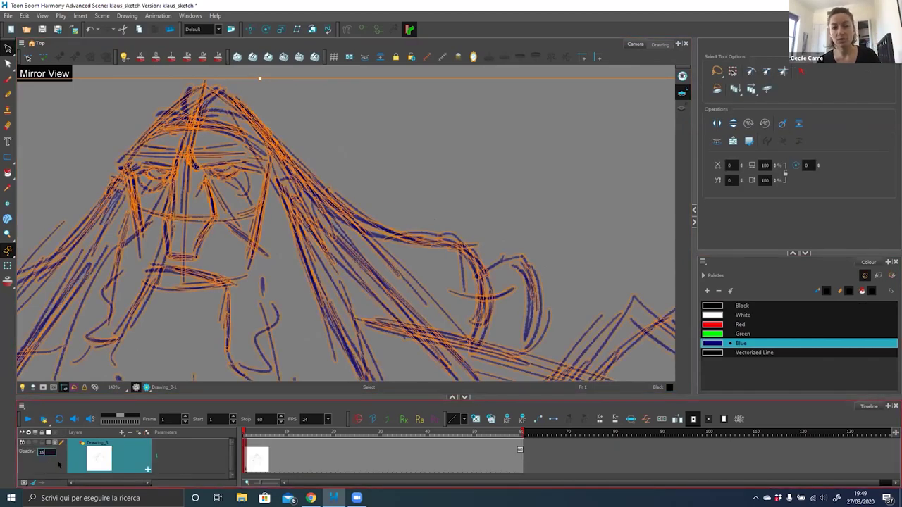
key("Return")
left_click(55, 444)
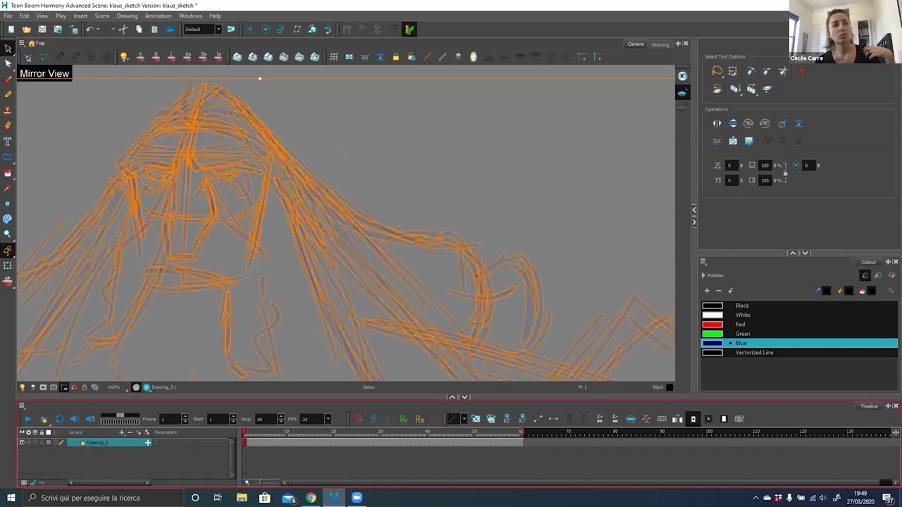
- Add a vector drawing layer named Drawing, restore the unmirrored view and choose the gio_rough brush with Black
left_click(139, 432)
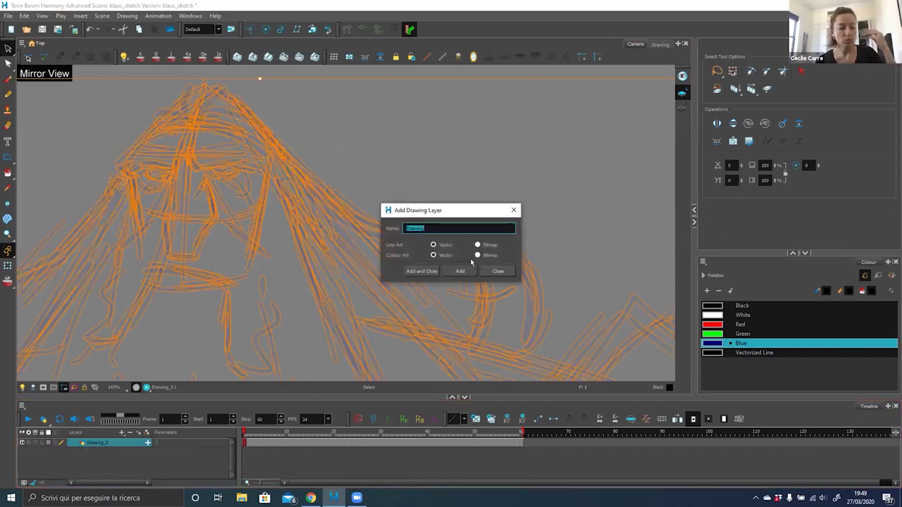
left_click(422, 272)
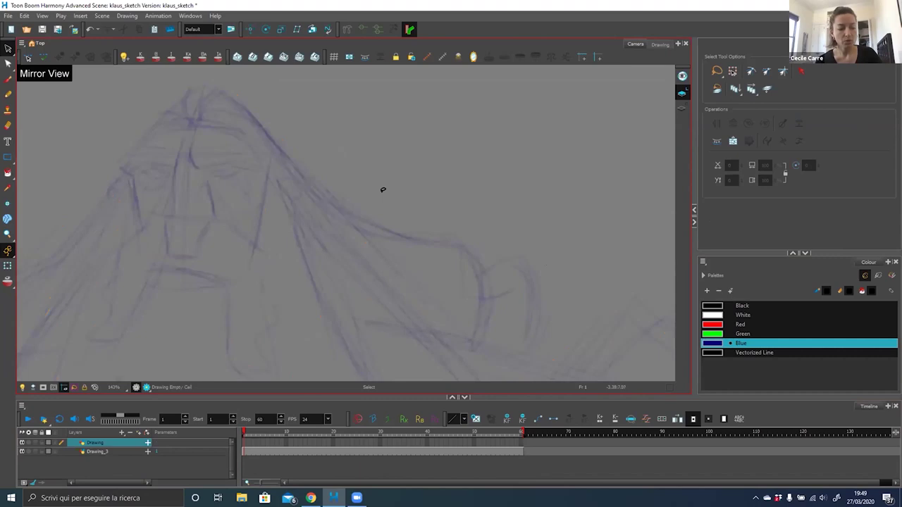
key("4")
left_click_drag(453, 237, 277, 258)
key("alt+b")
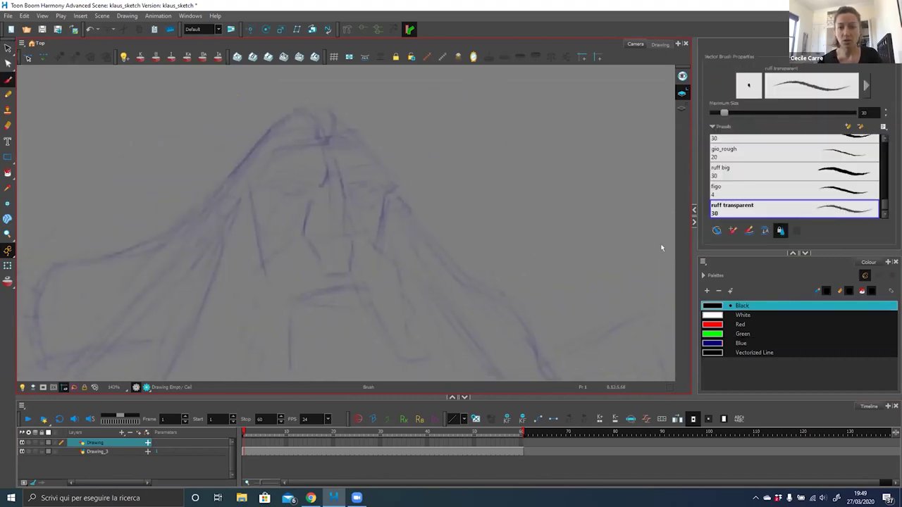
left_click(796, 157)
left_click_drag(396, 159, 386, 189)
left_click_drag(404, 159, 396, 187)
key("ctrl+z")
key("ctrl+z")
- Draw the nose in clean black lines over the rough, with both sides of the bridge, the nostril and the base
key("alt+z")
left_click_drag(501, 133, 293, 266)
key("alt+b")
left_click_drag(344, 215, 407, 178)
left_click_drag(361, 174, 428, 141)
key("1")
key("1")
mouse_move(279, 200)
left_mouse_down()
mouse_move(237, 190)
mouse_move(240, 164)
left_mouse_up()
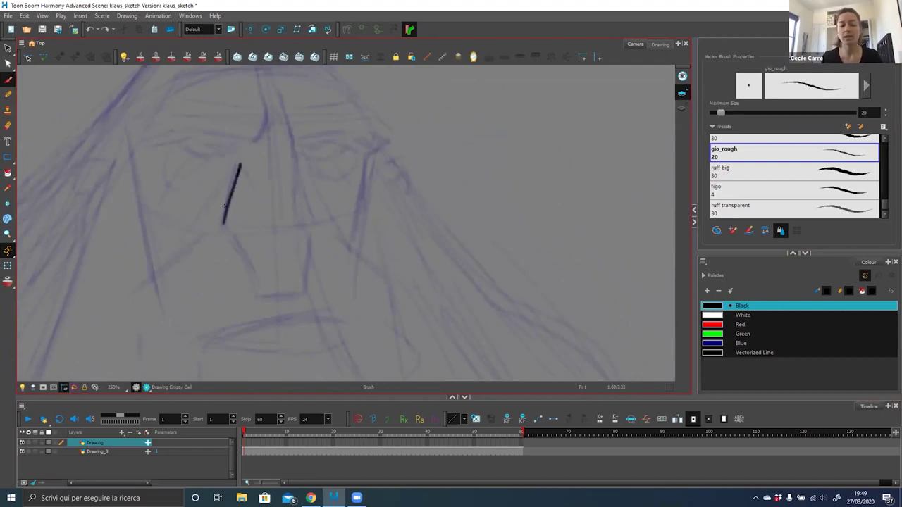
mouse_move(221, 238)
left_mouse_down()
mouse_move(229, 206)
mouse_move(267, 269)
mouse_move(303, 266)
left_mouse_up()
mouse_move(273, 119)
left_mouse_down()
mouse_move(287, 169)
mouse_move(286, 241)
left_mouse_up()
mouse_move(287, 184)
left_mouse_down()
mouse_move(303, 239)
mouse_move(299, 303)
left_mouse_up()
- Draw the left half of the moustache over the rough, from the nostril to its pointed tip, with the curved mouth line
key("1")
key("1")
left_click_drag(298, 269, 309, 222)
left_click_drag(272, 189, 226, 224)
left_click_drag(278, 238, 293, 205)
mouse_move(232, 208)
left_mouse_down()
mouse_move(234, 234)
mouse_move(371, 212)
left_mouse_up()
left_click_drag(317, 222, 340, 189)
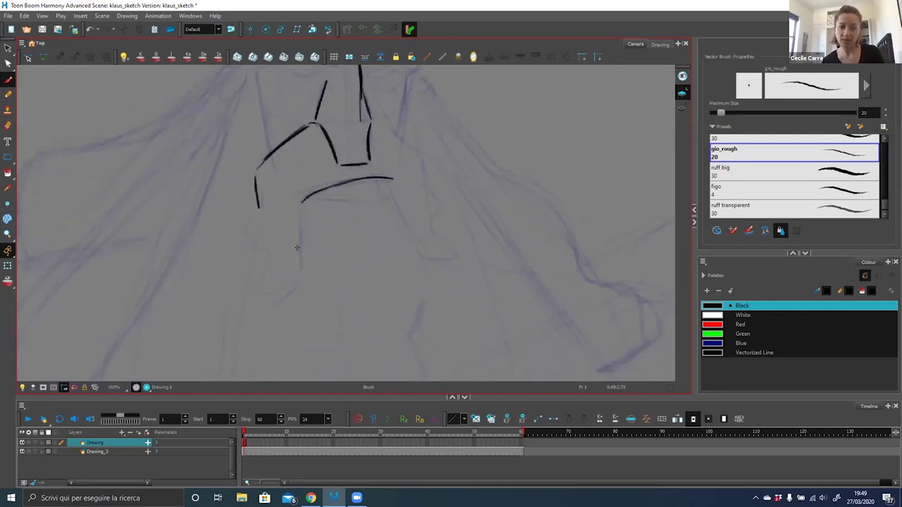
mouse_move(300, 216)
left_mouse_down()
mouse_move(301, 246)
mouse_move(277, 294)
mouse_move(268, 291)
mouse_move(265, 198)
left_mouse_up()
left_click_drag(344, 235, 310, 227)
- Draw the right half of the moustache with its pointed tip and the angular beard line running down below it
mouse_move(369, 204)
left_mouse_down()
mouse_move(316, 218)
mouse_move(285, 170)
left_mouse_up()
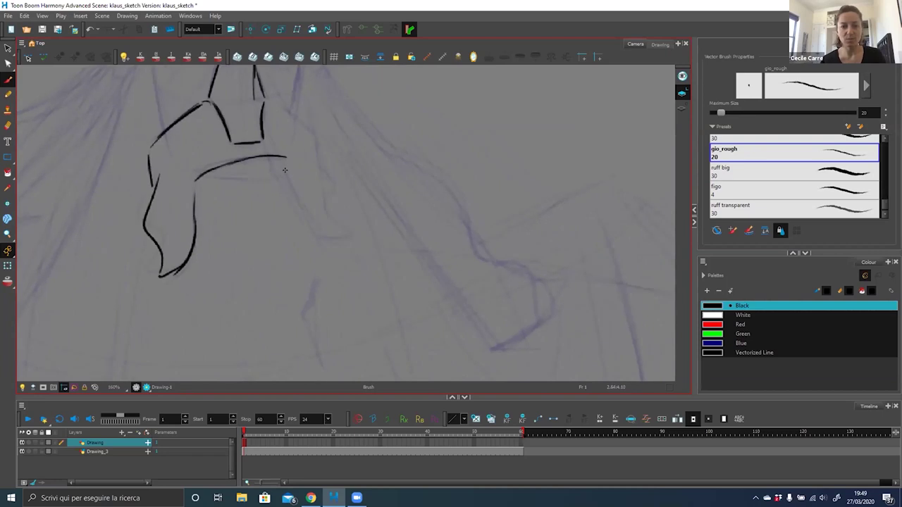
mouse_move(299, 206)
left_mouse_down()
mouse_move(316, 255)
mouse_move(297, 307)
mouse_move(312, 350)
left_mouse_up()
left_click_drag(289, 123, 271, 211)
mouse_move(263, 162)
left_mouse_down()
mouse_move(293, 186)
mouse_move(303, 217)
left_mouse_up()
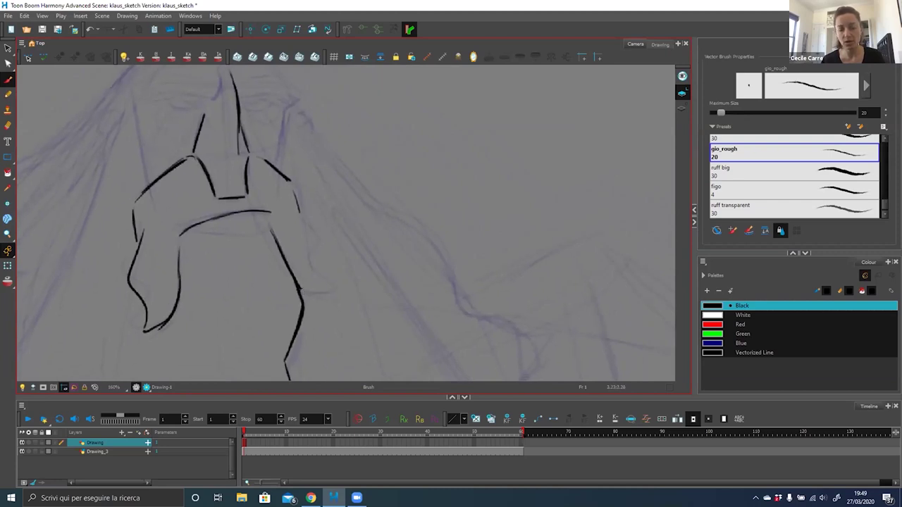
mouse_move(302, 289)
left_mouse_down()
mouse_move(327, 290)
mouse_move(307, 256)
left_mouse_up()
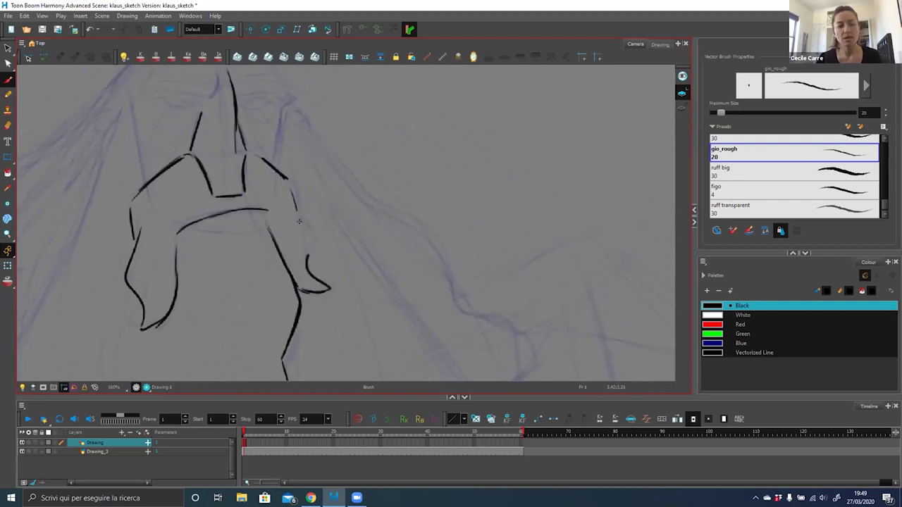
left_click_drag(296, 208, 307, 231)
key("1")
key("1")
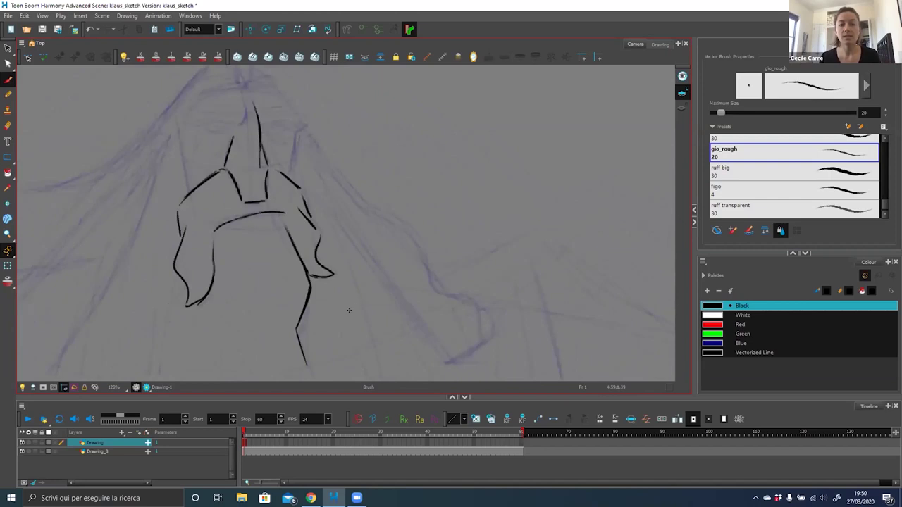
- Rotate the canvas view around the inked nose and moustache to try out different drawing angles
key("ctrl+space")
left_click(296, 190)
left_click_drag(302, 200, 332, 143)
left_click_drag(251, 259, 248, 230)
mouse_move(272, 307)
left_mouse_down()
mouse_move(265, 270)
mouse_move(322, 212)
left_mouse_up()
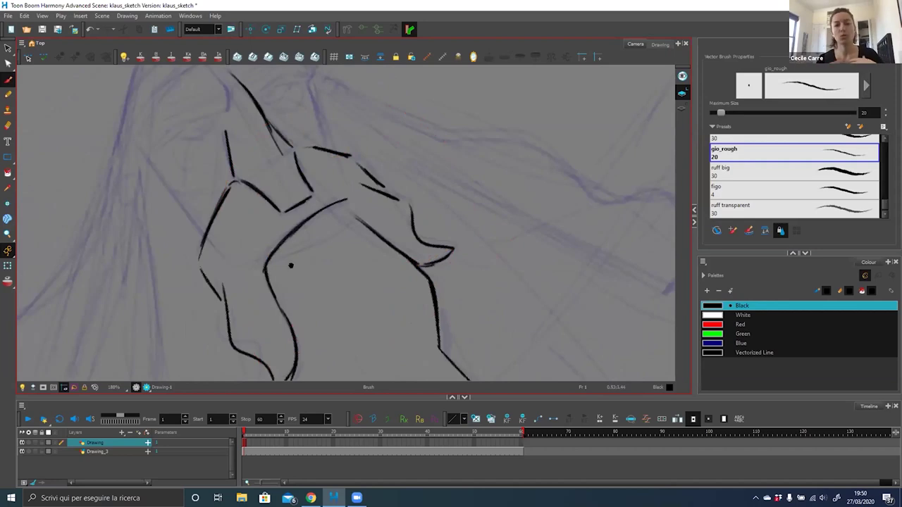
left_click_drag(391, 250, 394, 318)
left_click_drag(357, 262, 336, 263)
left_click_drag(338, 233, 340, 299)
left_click_drag(360, 133, 165, 290)
left_click_drag(317, 314, 358, 318)
mouse_move(334, 189)
left_mouse_down()
mouse_move(380, 162)
mouse_move(371, 192)
left_mouse_up()
- Draw the thick left eyebrow's outline and begin the upper eyelid beneath it
key("alt+b")
mouse_move(318, 283)
left_mouse_down()
mouse_move(341, 288)
mouse_move(360, 308)
left_mouse_up()
key("1")
mouse_move(357, 209)
left_mouse_down()
mouse_move(359, 169)
mouse_move(308, 187)
mouse_move(282, 209)
mouse_move(264, 270)
left_mouse_up()
mouse_move(323, 130)
left_mouse_down()
mouse_move(252, 192)
mouse_move(246, 233)
mouse_move(265, 278)
mouse_move(294, 222)
left_mouse_up()
mouse_move(301, 285)
left_mouse_down()
mouse_move(281, 208)
mouse_move(237, 200)
left_mouse_up()
key("alt+e")
key("alt+b")
left_click_drag(267, 154, 244, 211)
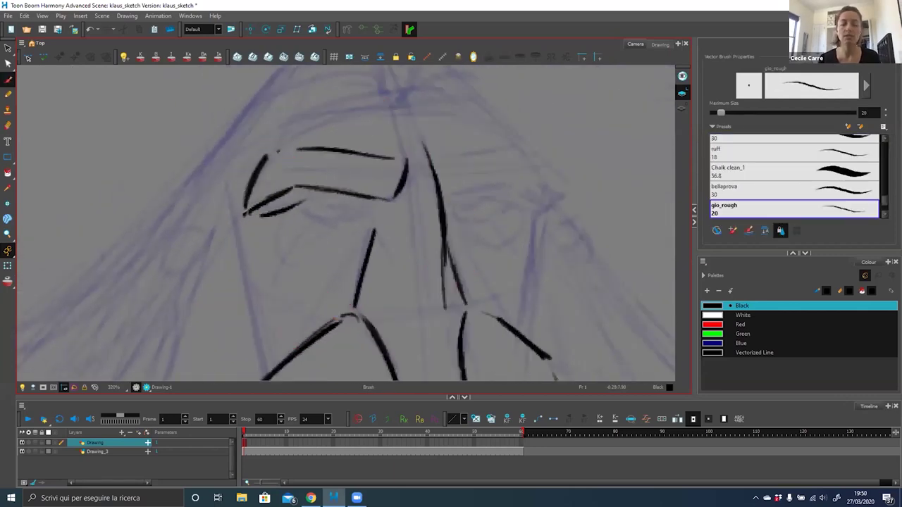
- Erase and redraw the left upper eyelid, close the eyebrow outline, and add the dark pupil and lower lid
key("alt+e")
mouse_move(298, 202)
left_mouse_down()
mouse_move(264, 216)
mouse_move(332, 196)
mouse_move(263, 217)
left_mouse_up()
key("alt+b")
key("alt+e")
key("alt+b")
mouse_move(400, 156)
left_mouse_down()
mouse_move(266, 153)
mouse_move(304, 145)
left_mouse_up()
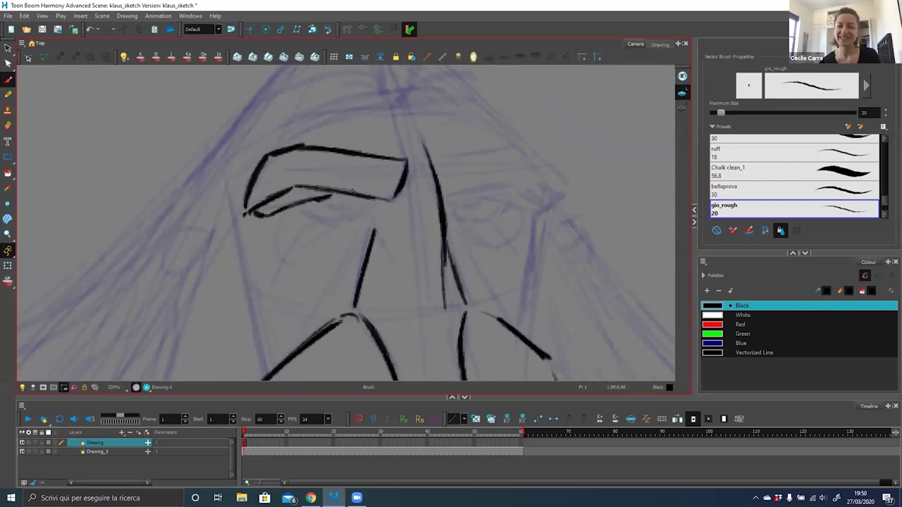
mouse_move(307, 215)
left_mouse_down()
mouse_move(372, 208)
mouse_move(311, 221)
mouse_move(356, 209)
mouse_move(339, 205)
mouse_move(352, 202)
left_mouse_up()
scroll(332, 218, "down", 4)
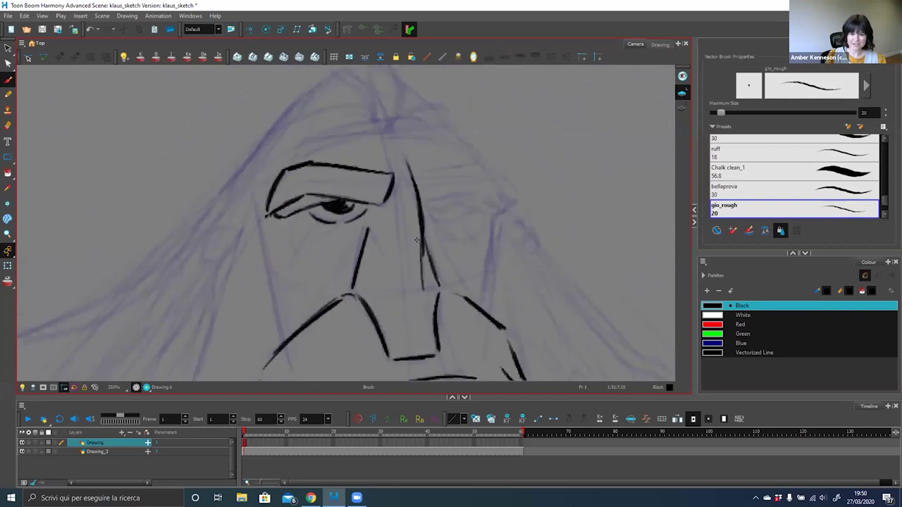
- Shrink the eraser to 2.9, clean up the line beside the left pupil and return to the brush
key("alt+z")
scroll(281, 232, "up", 4)
key("alt+e")
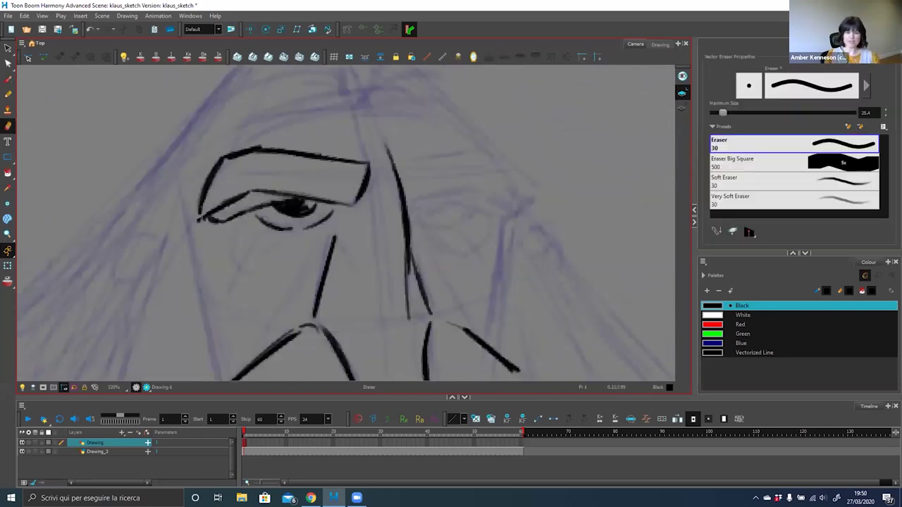
key("o")
left_click_drag(273, 206, 263, 202)
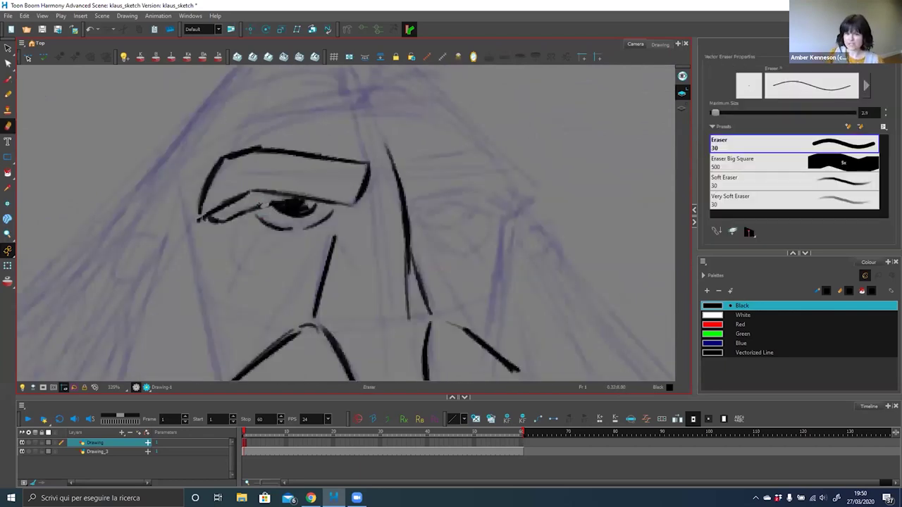
key("alt+b")
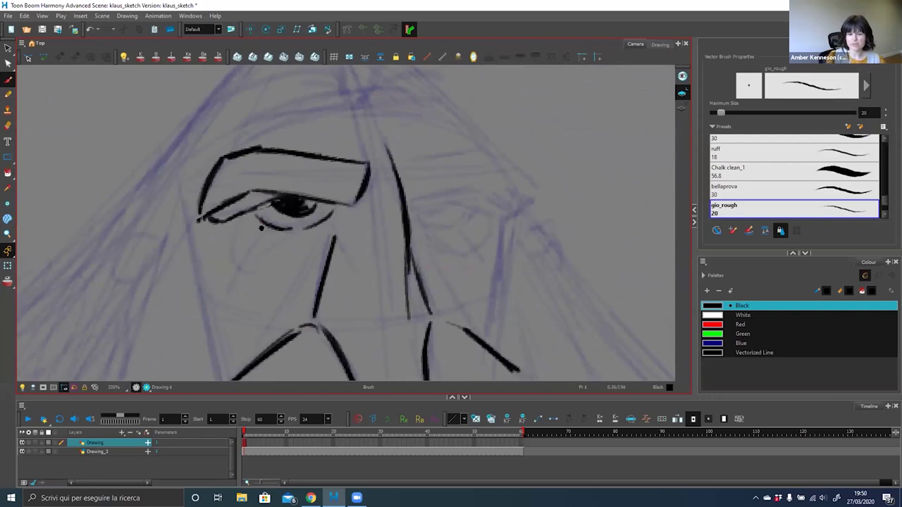
- Draw the bag under the left eye, the cheek crease and the small wrinkles around the eye and nose
scroll(261, 227, "down", 4)
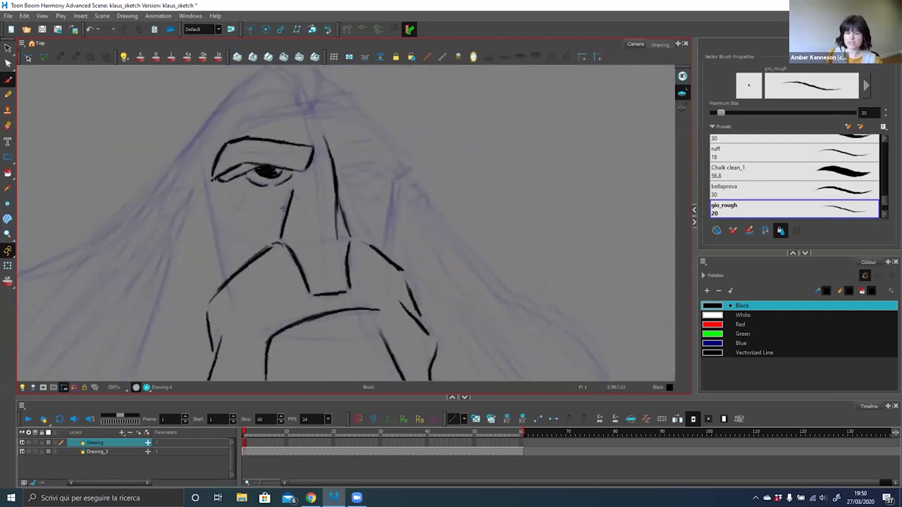
mouse_move(286, 190)
left_mouse_down()
mouse_move(242, 255)
mouse_move(282, 184)
mouse_move(243, 170)
mouse_move(232, 211)
left_mouse_up()
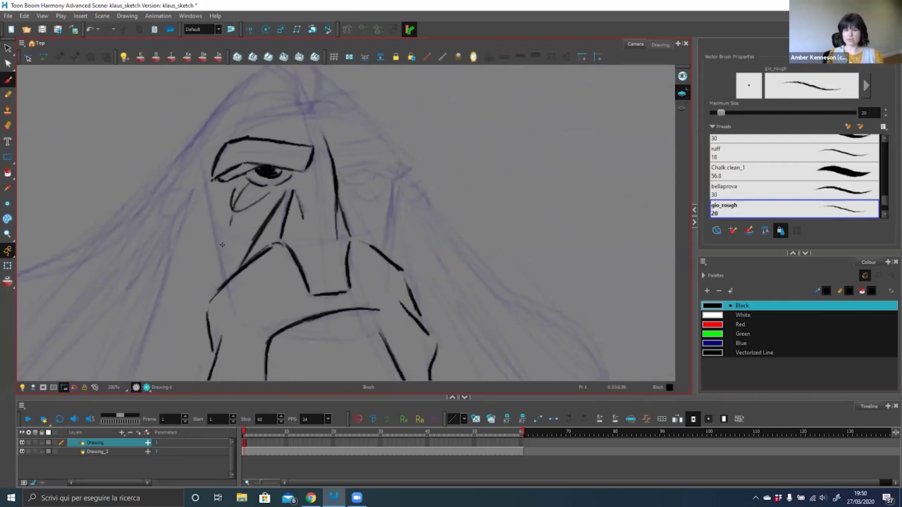
left_click_drag(402, 187, 364, 194)
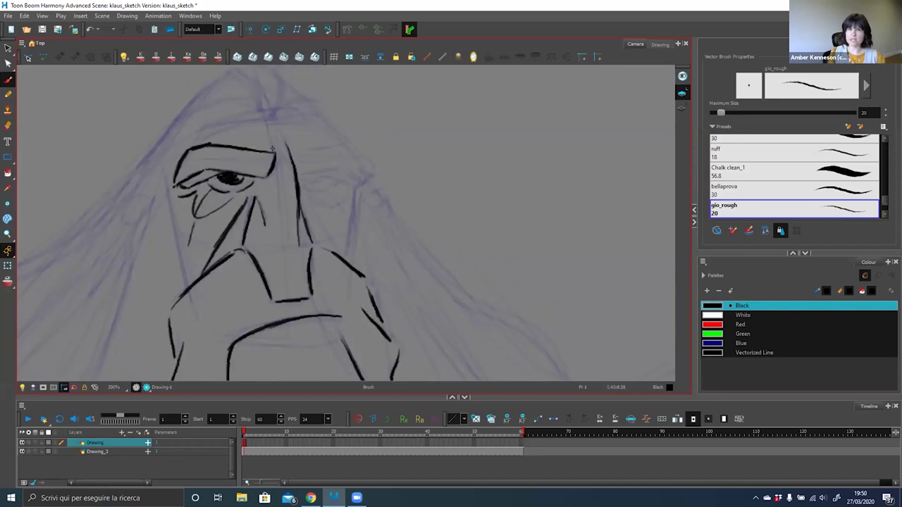
- Draw the right eyebrow's outline and the fold of the upper lid meeting it at the outer corner
mouse_move(318, 149)
left_mouse_down()
mouse_move(281, 163)
mouse_move(312, 154)
mouse_move(217, 268)
mouse_move(341, 198)
mouse_move(336, 173)
left_mouse_up()
mouse_move(195, 255)
left_mouse_down()
mouse_move(284, 182)
mouse_move(372, 167)
mouse_move(407, 186)
mouse_move(367, 207)
left_mouse_up()
left_click_drag(362, 169, 392, 178)
mouse_move(400, 249)
left_mouse_down()
mouse_move(389, 247)
mouse_move(375, 265)
left_mouse_up()
key("1")
mouse_move(348, 137)
left_mouse_down()
mouse_move(386, 180)
mouse_move(395, 212)
left_mouse_up()
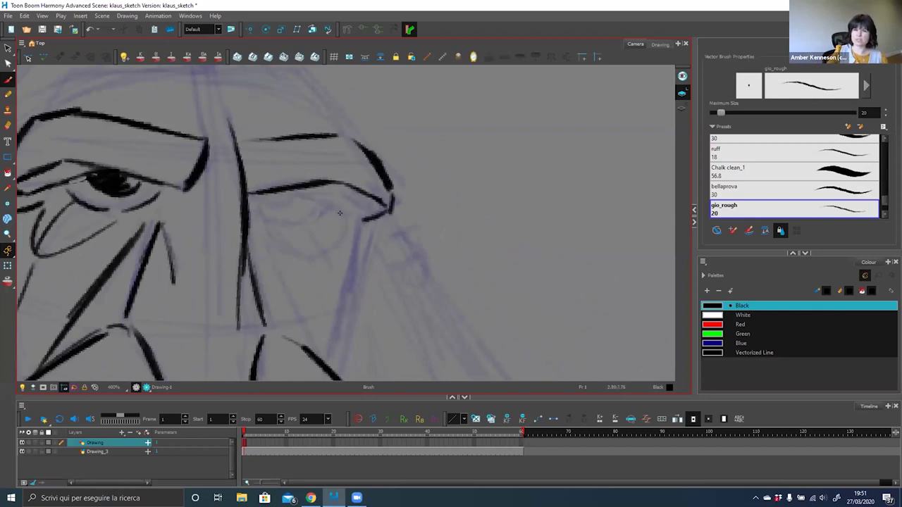
- Draw the right eye beneath the brow, with its upper lid, dark pupil and lower lid
left_click_drag(301, 195, 341, 211)
key("1")
key("1")
left_click_drag(306, 251, 312, 257)
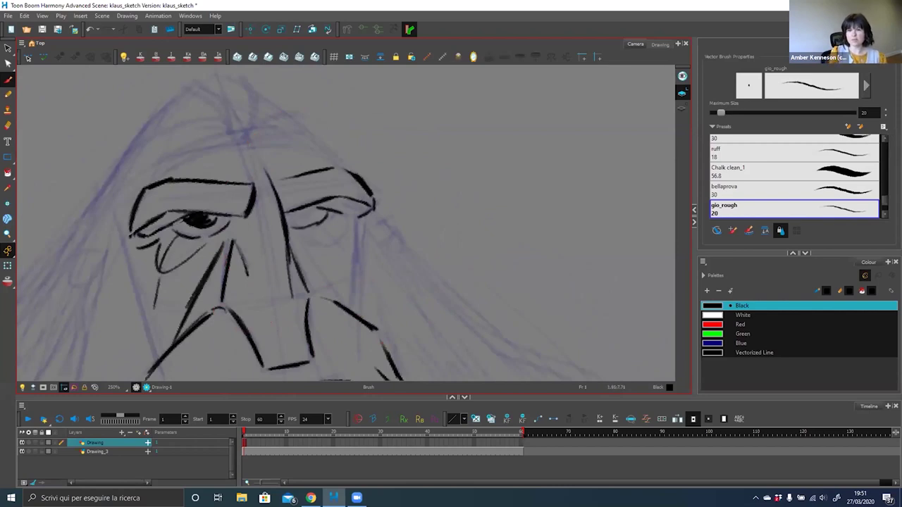
left_click_drag(292, 211, 311, 214)
left_click_drag(352, 236, 329, 229)
left_click_drag(318, 272, 313, 268)
key("1")
key("1")
key("1")
key("1")
key("1")
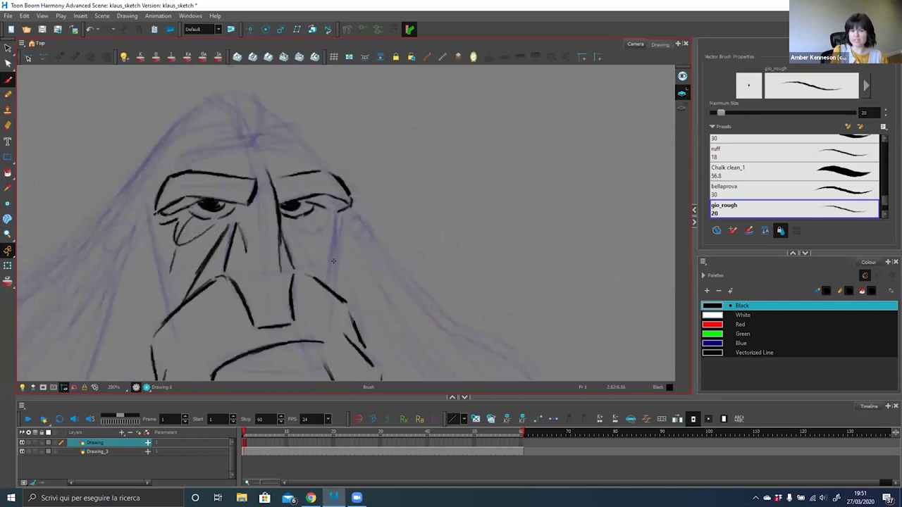
- Select the right eye's strokes, nudge them slightly into place and check the face at a distance
key("alt+z")
left_click_drag(430, 159, 298, 254)
key("alt+s")
left_click(231, 226)
left_click_drag(230, 225, 232, 227)
left_click(259, 252)
left_click(230, 227)
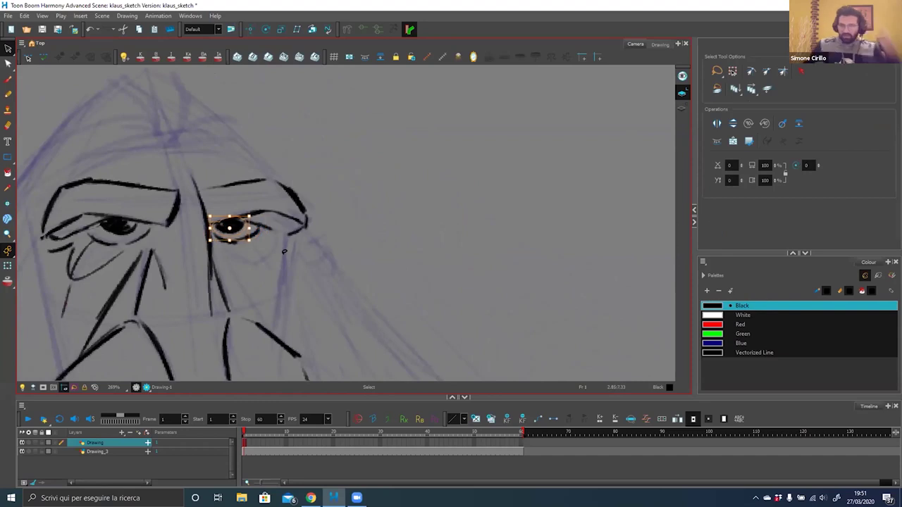
left_click(281, 261)
scroll(326, 259, "down", 1)
scroll(326, 259, "down", 3)
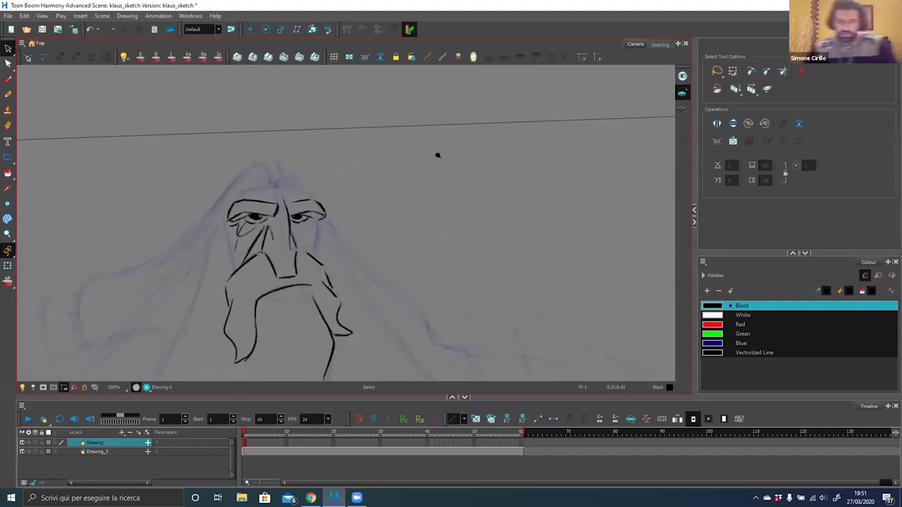
- Draw the bag and cheek creases under the right eye and the contour lines down both sides of the face
key("alt+b")
scroll(437, 153, "up", 4)
mouse_move(227, 231)
left_mouse_down()
mouse_move(266, 228)
mouse_move(265, 272)
mouse_move(295, 237)
mouse_move(225, 235)
left_mouse_up()
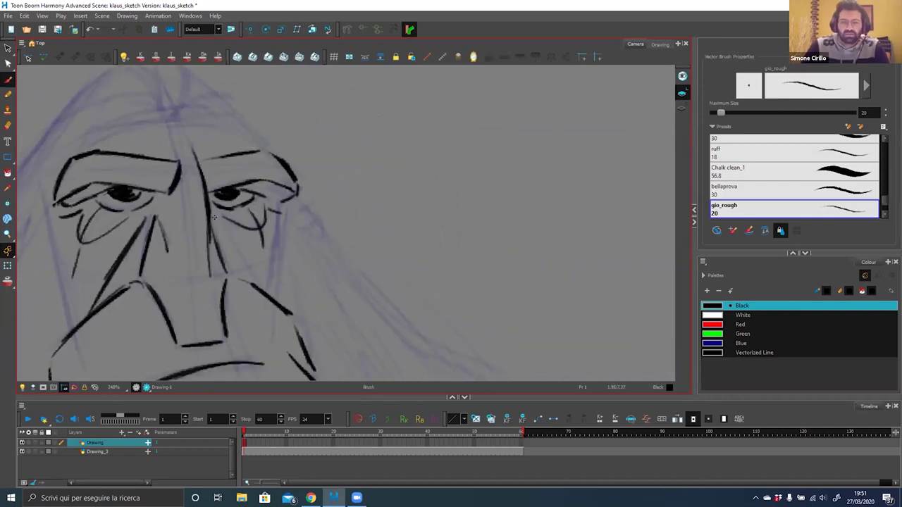
left_click_drag(254, 286, 225, 225)
left_click_drag(279, 215, 268, 288)
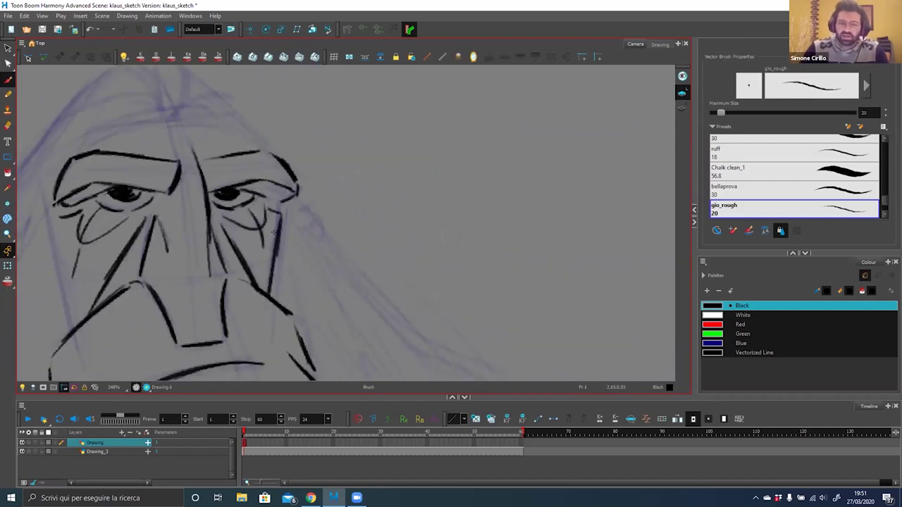
scroll(242, 224, "down", 3)
left_click_drag(204, 192, 239, 336)
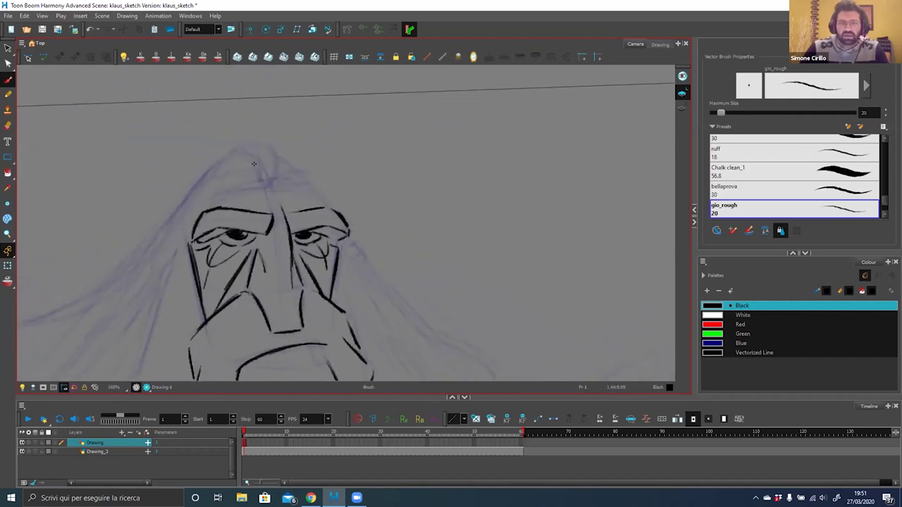
- Draw the pointed hairline at the centre of the forehead, with the swept-back hair and both sides of the head's crown
left_click_drag(224, 176, 267, 187)
left_click_drag(273, 149, 270, 191)
left_click_drag(165, 234, 232, 151)
left_click_drag(259, 183, 189, 205)
left_click_drag(272, 187, 313, 185)
mouse_move(283, 157)
left_mouse_down()
mouse_move(325, 202)
mouse_move(363, 193)
mouse_move(350, 182)
left_mouse_up()
- Rework the right eyebrow's outer contour and fill the brow with dense black hatching strokes
key("alt+z")
left_click_drag(397, 154, 292, 263)
key("ctrl+z")
key("alt+b")
left_click_drag(329, 143, 364, 207)
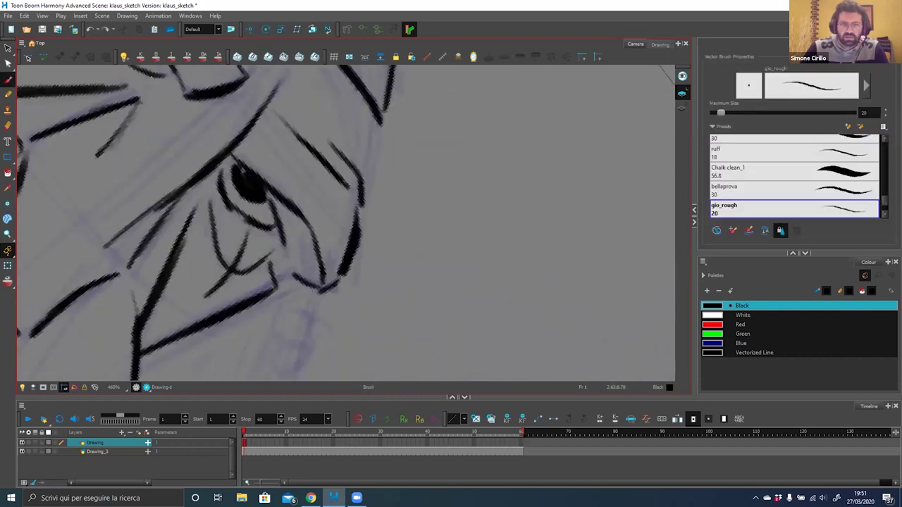
left_click_drag(371, 116, 358, 167)
mouse_move(336, 142)
left_mouse_down()
mouse_move(350, 157)
mouse_move(363, 217)
left_mouse_up()
mouse_move(377, 172)
left_mouse_down()
mouse_move(365, 211)
mouse_move(369, 192)
mouse_move(328, 190)
left_mouse_up()
mouse_move(328, 191)
left_mouse_down()
mouse_move(344, 153)
mouse_move(344, 115)
left_mouse_up()
key("shift+x")
mouse_move(300, 190)
left_mouse_down()
mouse_move(286, 202)
mouse_move(384, 180)
mouse_move(416, 187)
mouse_move(469, 255)
mouse_move(438, 211)
left_mouse_up()
left_click_drag(420, 178, 380, 200)
left_click_drag(317, 182, 278, 200)
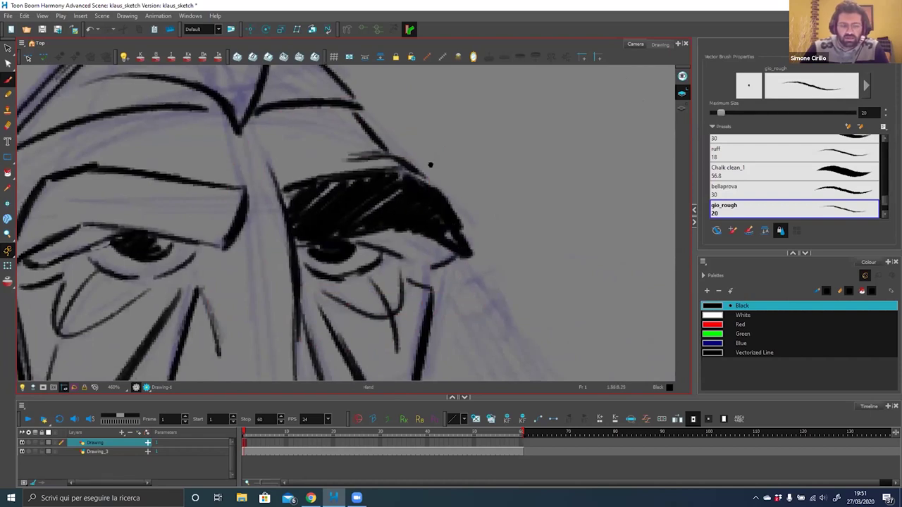
- Erase the left eyebrow's upper outer corner, redraw its contour and fill the brow with black hatching
left_click_drag(430, 164, 592, 120)
key("alt+e")
mouse_move(196, 140)
left_mouse_down()
mouse_move(243, 122)
mouse_move(186, 158)
left_mouse_up()
key("alt+b")
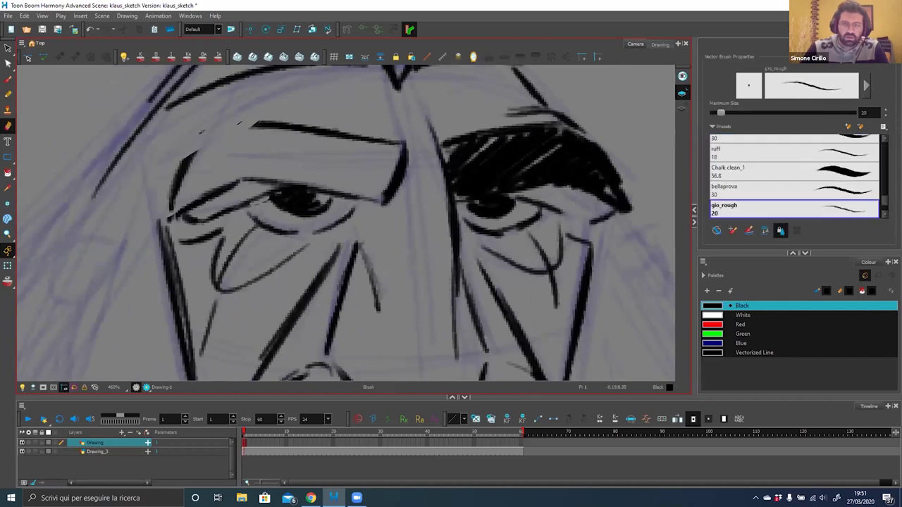
left_click_drag(247, 122, 186, 158)
mouse_move(248, 123)
left_mouse_down()
mouse_move(182, 185)
mouse_move(233, 141)
mouse_move(275, 162)
mouse_move(310, 141)
mouse_move(363, 141)
left_mouse_up()
mouse_move(325, 183)
left_mouse_down()
mouse_move(395, 152)
mouse_move(366, 193)
mouse_move(382, 201)
mouse_move(331, 206)
mouse_move(307, 138)
left_mouse_up()
- Draw the left ear beside the face, with its outer curve and a dark inner fold
key("1")
key("1")
key("1")
key("1")
key("1")
key("1")
key("1")
key("1")
key("1")
key("1")
key("1")
key("1")
key("1")
key("1")
key("1")
key("1")
key("1")
key("alt+z")
key("2")
key("2")
key("2")
key("2")
key("2")
key("2")
key("2")
key("2")
key("2")
key("2")
key("alt+b")
mouse_move(184, 178)
left_mouse_down()
mouse_move(209, 153)
mouse_move(192, 161)
left_mouse_up()
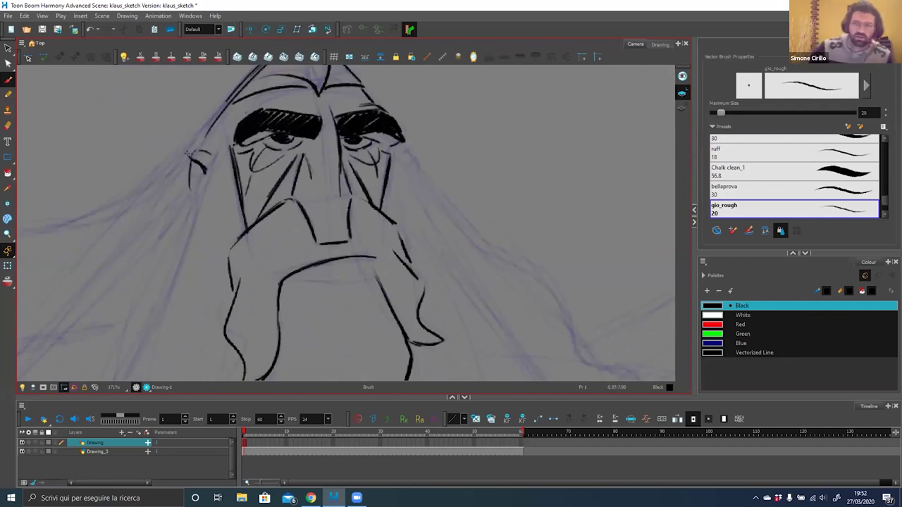
- Draw the long wavy lock of hair from the left ear down to a pointed tip near the frame's lower edge
scroll(265, 161, "down", 4)
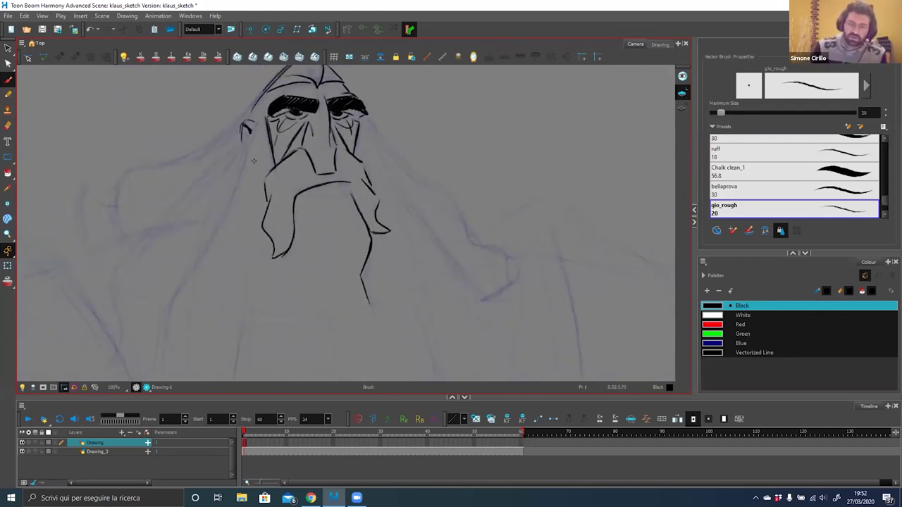
left_click_drag(214, 203, 228, 176)
scroll(312, 207, "down", 1)
mouse_move(346, 235)
left_mouse_down()
mouse_move(312, 211)
mouse_move(284, 161)
left_mouse_up()
mouse_move(207, 84)
left_mouse_down()
mouse_move(202, 117)
mouse_move(170, 165)
left_mouse_up()
mouse_move(189, 127)
left_mouse_down()
mouse_move(154, 186)
mouse_move(167, 156)
mouse_move(163, 183)
left_mouse_up()
mouse_move(174, 151)
left_mouse_down()
mouse_move(156, 269)
mouse_move(169, 225)
mouse_move(176, 265)
left_mouse_up()
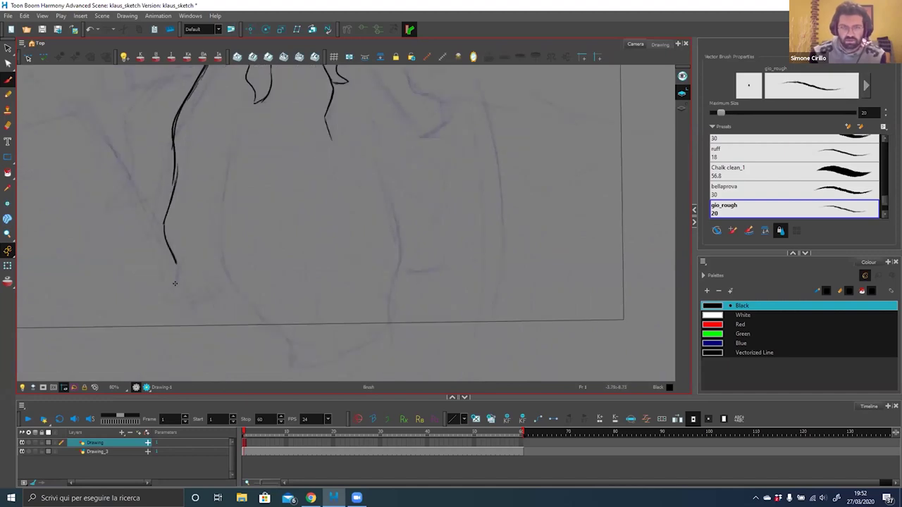
left_click_drag(171, 306, 220, 282)
left_click_drag(335, 199, 312, 228)
- Select the left hair lock's outline and rescale it so its tip sits slightly higher and farther out
key("1")
key("1")
key("1")
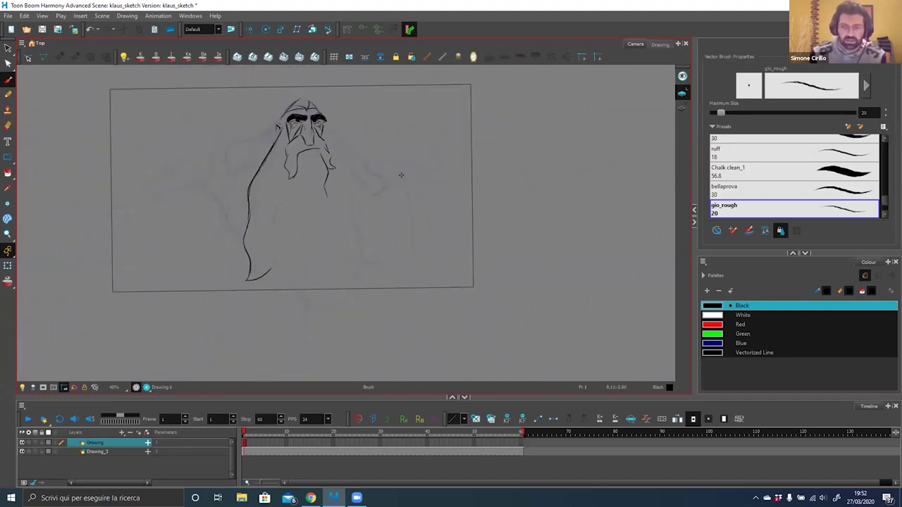
key("alt+z")
key("2")
key("2")
left_click_drag(226, 311, 254, 292)
key("alt+s")
mouse_move(248, 143)
left_mouse_down()
mouse_move(192, 280)
mouse_move(191, 166)
left_mouse_up()
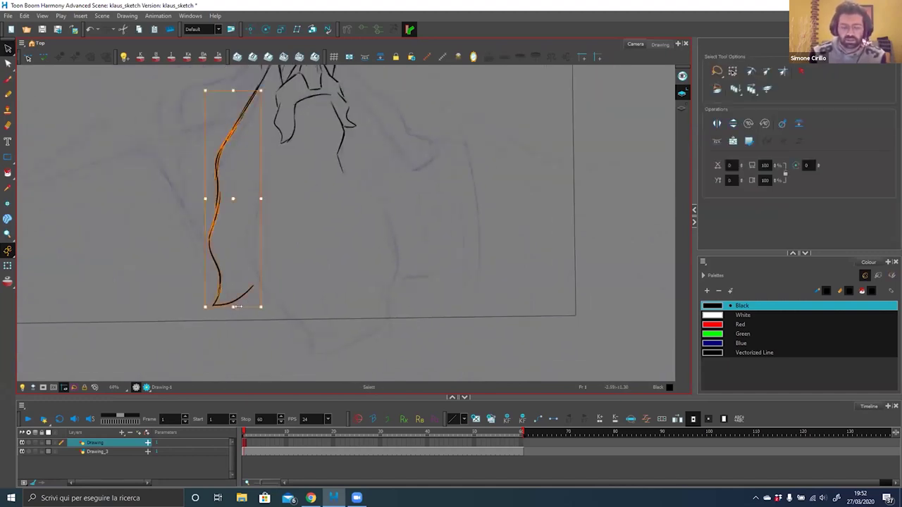
left_click_drag(208, 307, 223, 295)
left_click_drag(299, 267, 289, 272)
- Draw the long beard's outline along both sides, meeting in a curved pointed tip below the frame
key("alt+b")
mouse_move(340, 196)
left_mouse_down()
mouse_move(317, 183)
mouse_move(330, 200)
left_mouse_up()
mouse_move(321, 166)
left_mouse_down()
mouse_move(348, 237)
mouse_move(341, 269)
left_mouse_up()
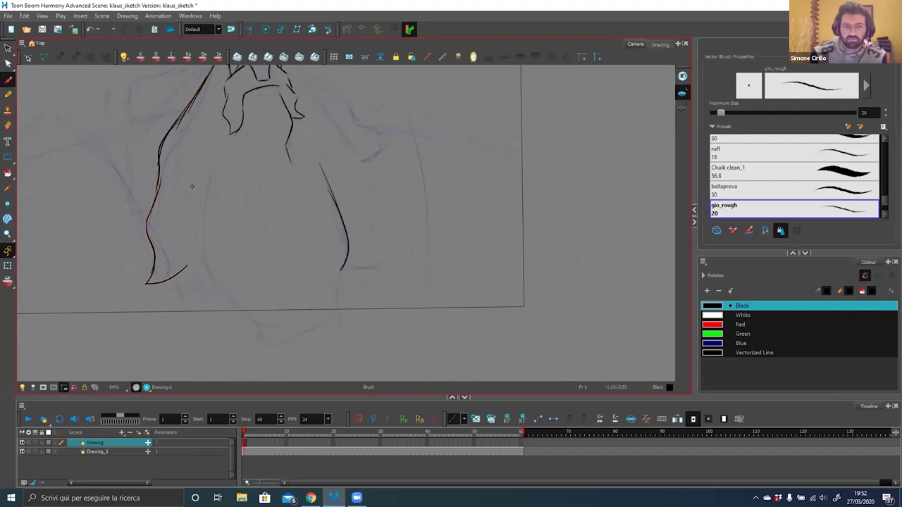
mouse_move(195, 176)
left_mouse_down()
mouse_move(209, 282)
mouse_move(252, 340)
mouse_move(303, 330)
mouse_move(339, 297)
left_mouse_up()
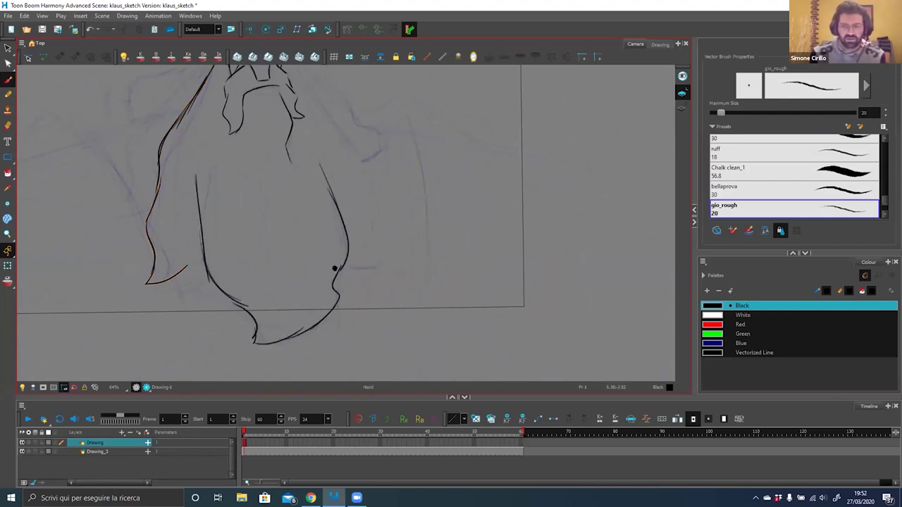
- Erase part of the left hair lock's bottom edge and redraw its tip with the brush
key("alt+e")
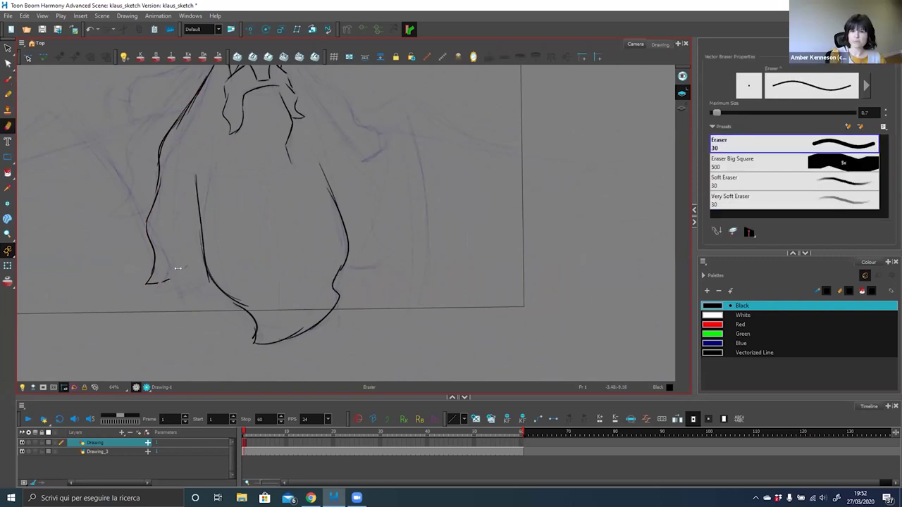
key("alt+b")
scroll(181, 273, "up", 5)
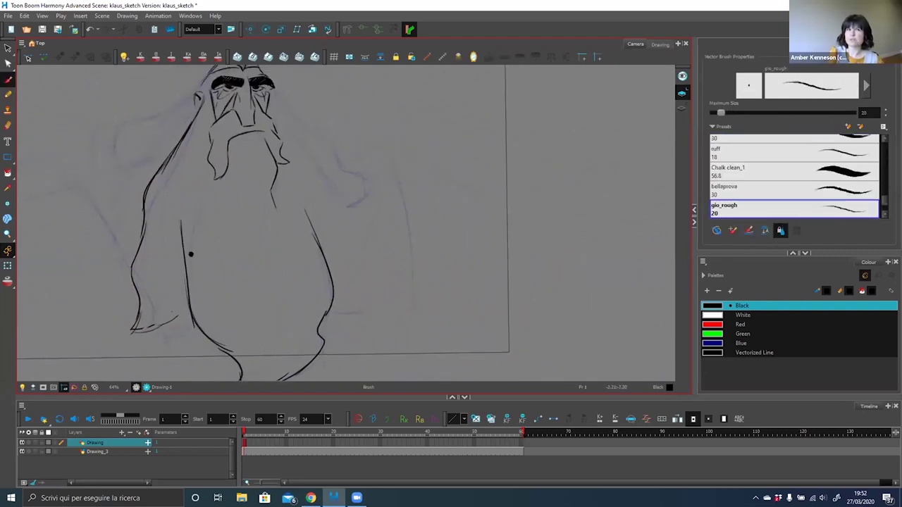
- Draw a second, outer lock of hair on the left with inner strands, and extend the hair contour past the ear
mouse_move(198, 155)
left_mouse_down()
mouse_move(145, 204)
mouse_move(126, 238)
left_mouse_up()
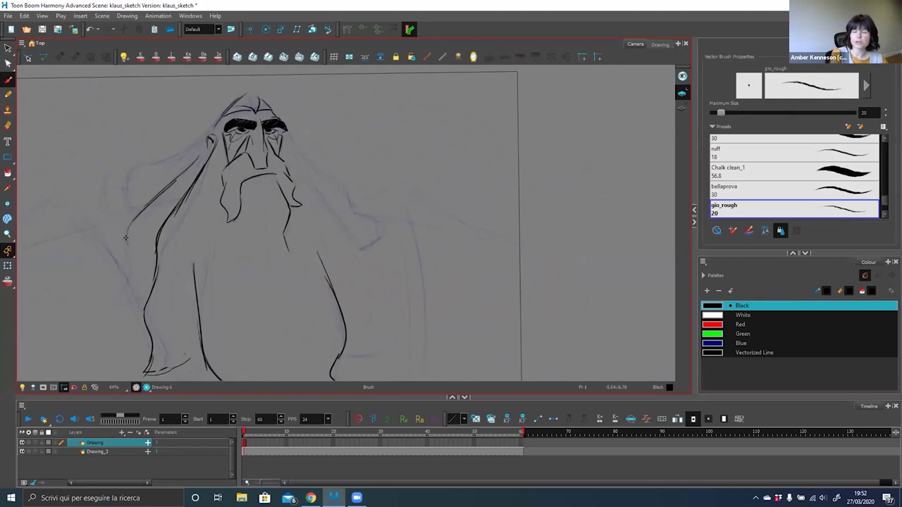
mouse_move(190, 146)
left_mouse_down()
mouse_move(135, 217)
mouse_move(140, 224)
left_mouse_up()
left_click_drag(403, 189, 353, 196)
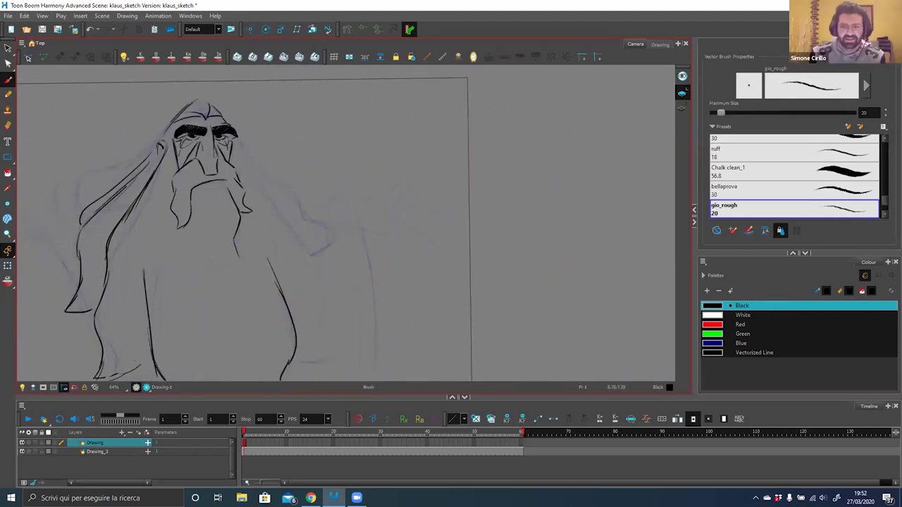
left_click_drag(168, 124, 144, 153)
- Sketch the right ear beside the eye, erase its unwanted strokes and return to the brush
key("ctrl+space")
left_click_drag(166, 104, 234, 174)
mouse_move(319, 130)
left_mouse_down()
mouse_move(221, 182)
mouse_move(227, 233)
left_mouse_up()
scroll(441, 242, "down", 4)
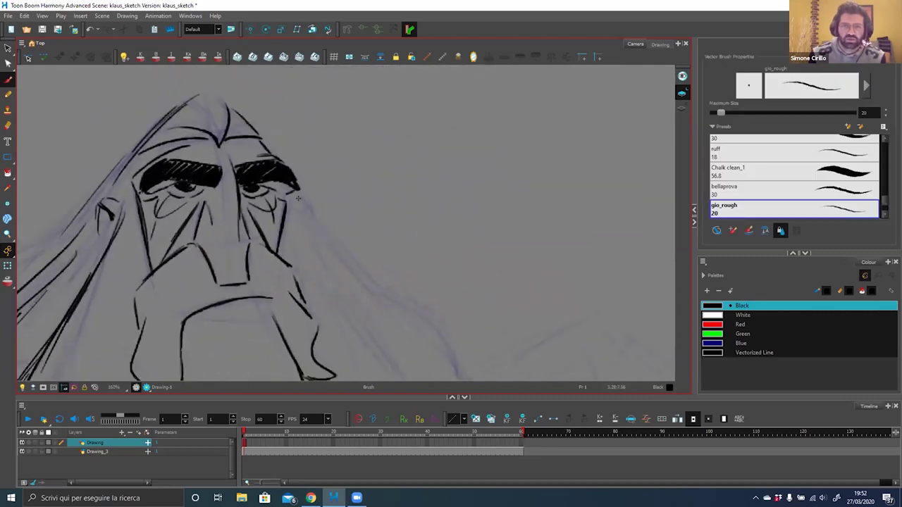
scroll(340, 245, "down", 1)
key("alt+e")
left_click_drag(314, 203, 300, 233)
key("alt+b")
key("ctrl+z")
key("alt+e")
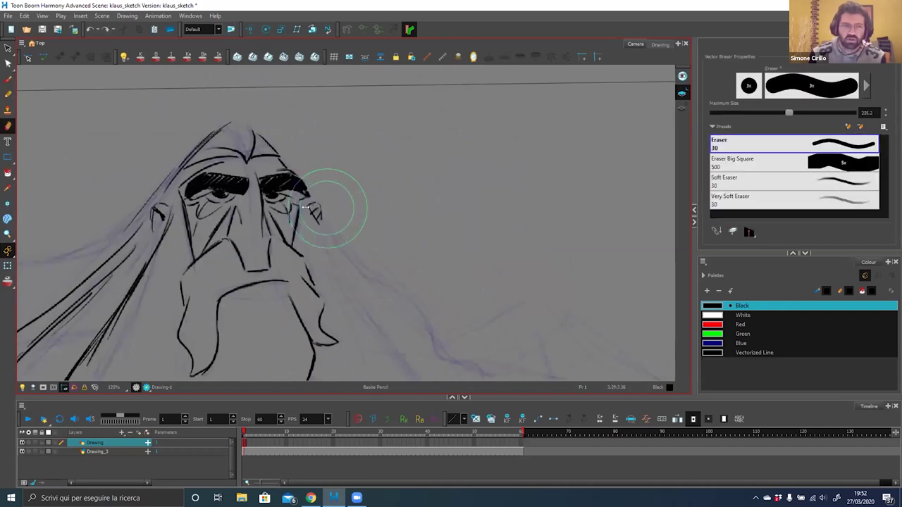
key("alt+b")
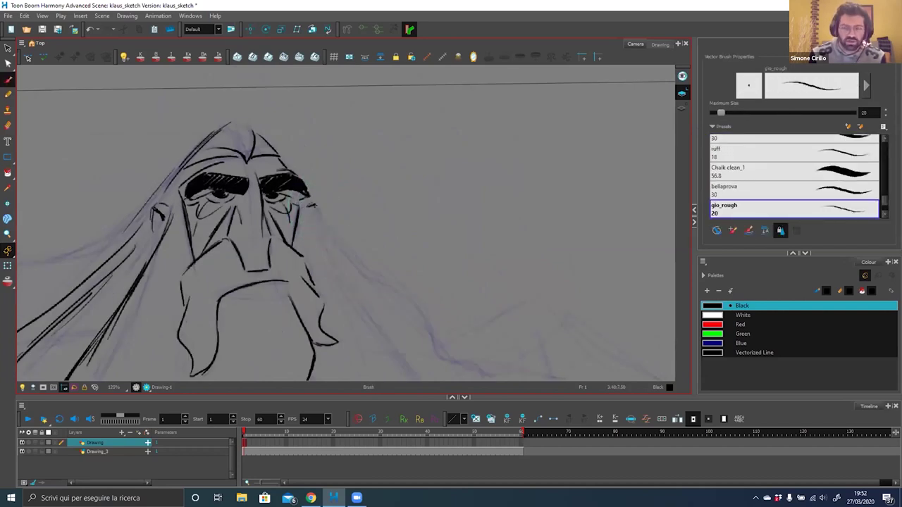
- Redraw the right ear and draw the long lock of hair falling from it to a pointed tip beside the beard
scroll(336, 228, "down", 1)
mouse_move(336, 228)
left_mouse_down()
mouse_move(272, 182)
mouse_move(268, 211)
left_mouse_up()
scroll(309, 236, "down", 1)
left_click_drag(308, 236, 287, 177)
mouse_move(307, 219)
left_mouse_down()
mouse_move(292, 183)
mouse_move(315, 231)
mouse_move(329, 320)
mouse_move(259, 155)
mouse_move(296, 208)
left_mouse_up()
scroll(291, 190, "down", 1)
key("e")
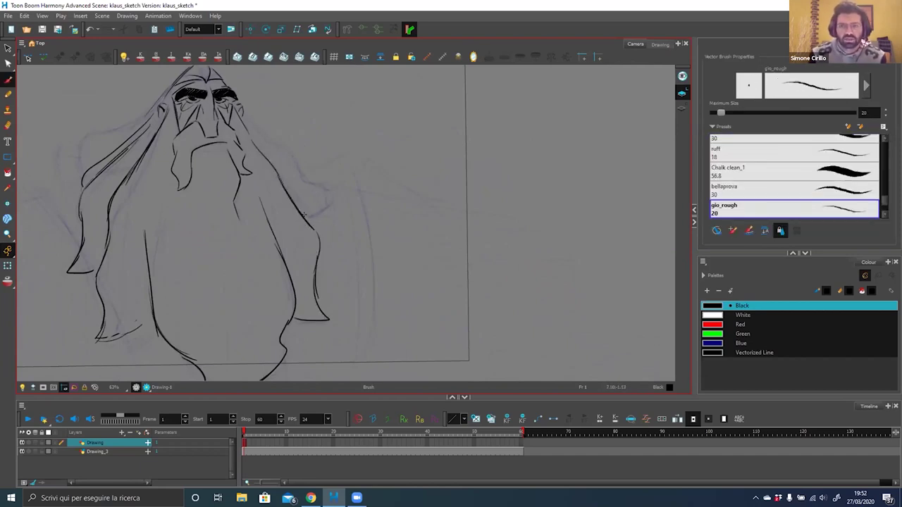
- Draw a shorter outer lock of hair on the right, ending in a blunt tip over the shoulder
left_click_drag(254, 130, 298, 179)
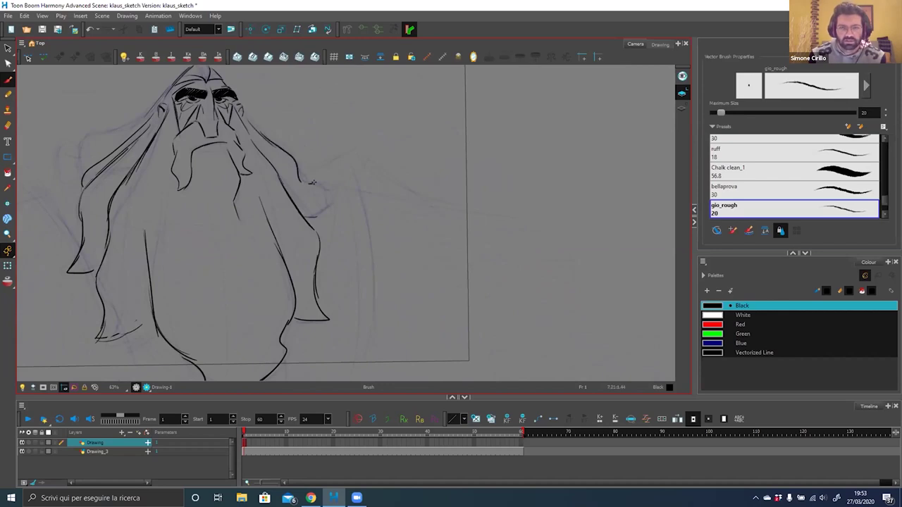
left_click_drag(346, 203, 360, 233)
- Mirror the view and examine the proportions of the eyes, face and hair
key("2")
key("2")
key("2")
key("alt+z")
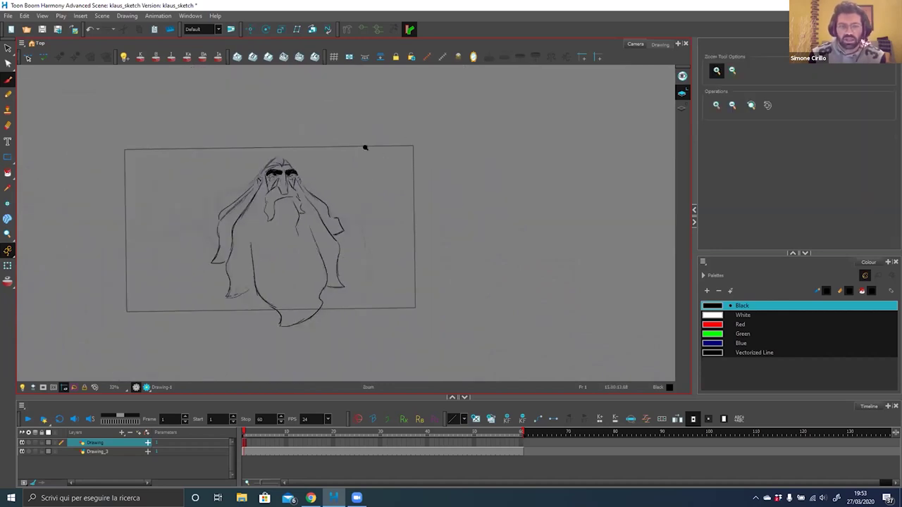
left_click_drag(403, 130, 212, 264)
left_click_drag(259, 245, 279, 233)
key("4")
left_click_drag(456, 254, 393, 213)
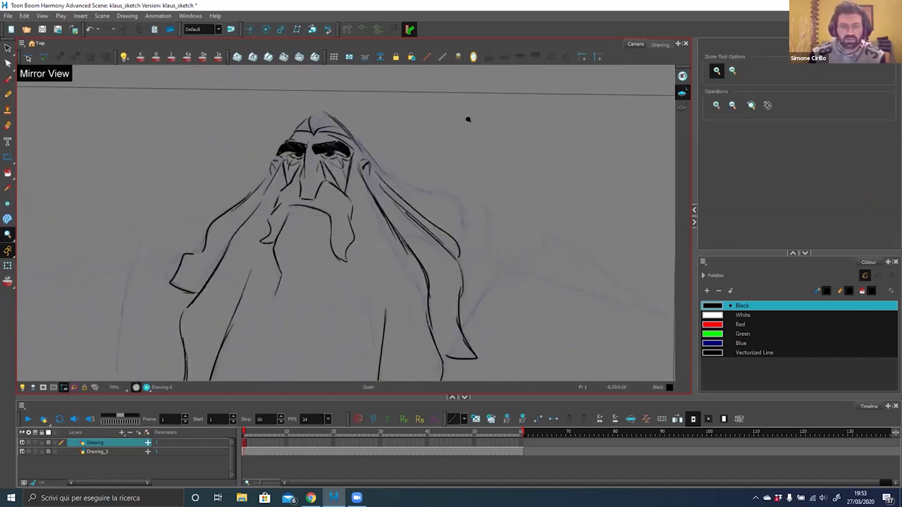
left_click_drag(468, 120, 236, 244)
key("alt+s")
left_click(192, 144)
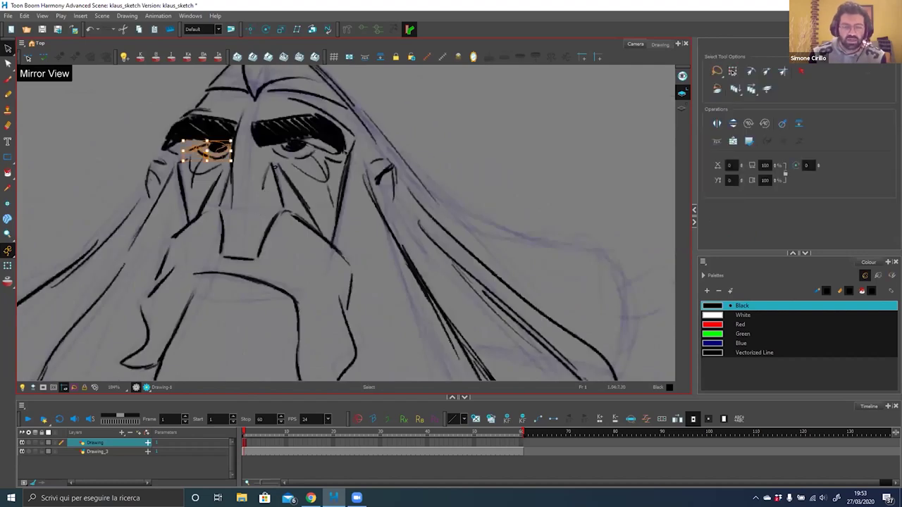
left_click(277, 167)
left_click(211, 154)
key("Escape")
key("1")
key("1")
key("1")
key("1")
key("1")
key("1")
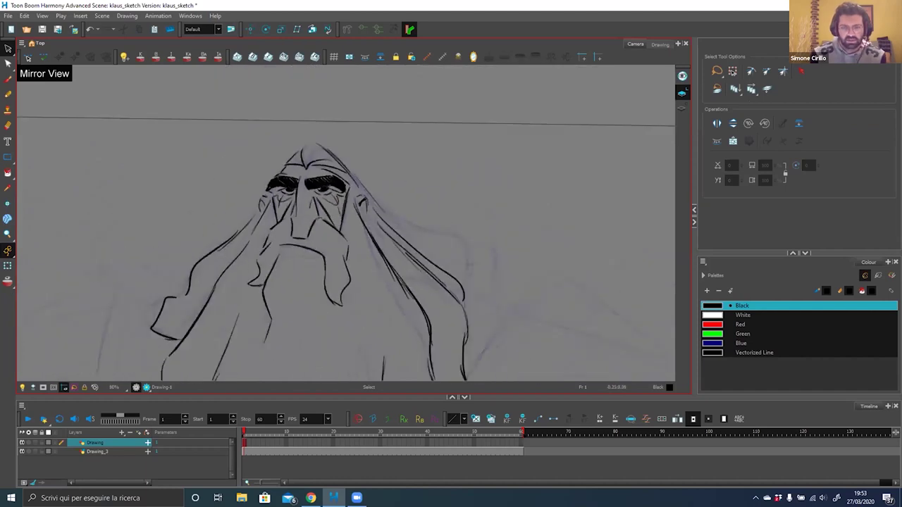
key("1")
key("1")
- Add loose brush strokes along the upper edges of both eyebrows in the mirrored view
key("alt+z")
left_click_drag(433, 142, 215, 287)
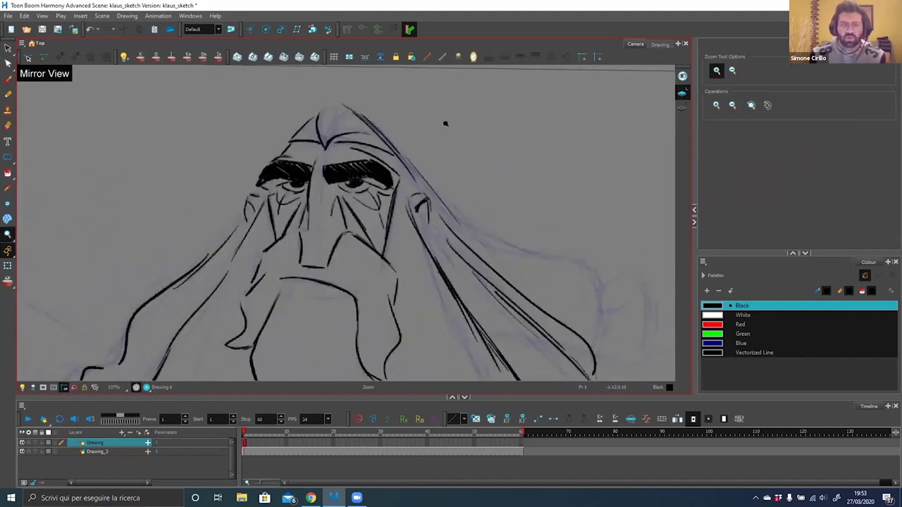
left_click_drag(461, 122, 254, 238)
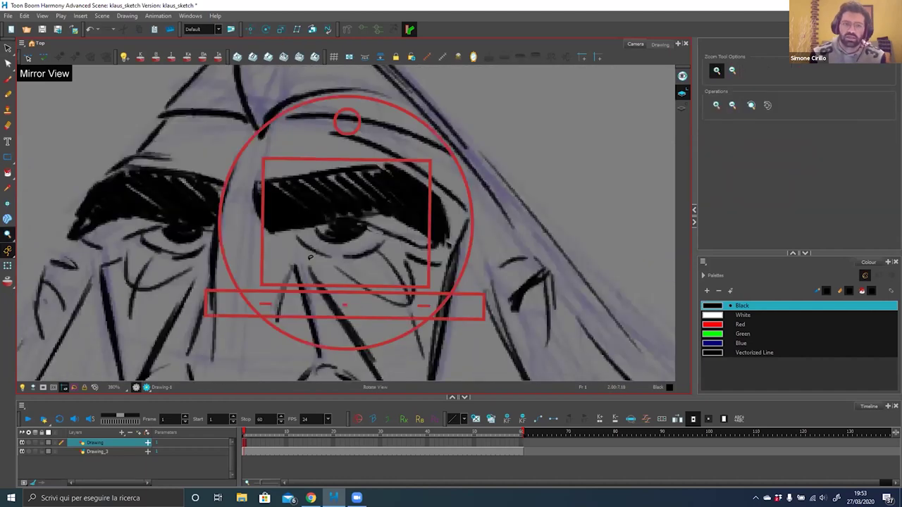
left_click_drag(268, 304, 300, 326)
key("alt+b")
mouse_move(175, 205)
left_mouse_down()
mouse_move(213, 202)
mouse_move(353, 153)
left_mouse_up()
left_click_drag(303, 140, 372, 150)
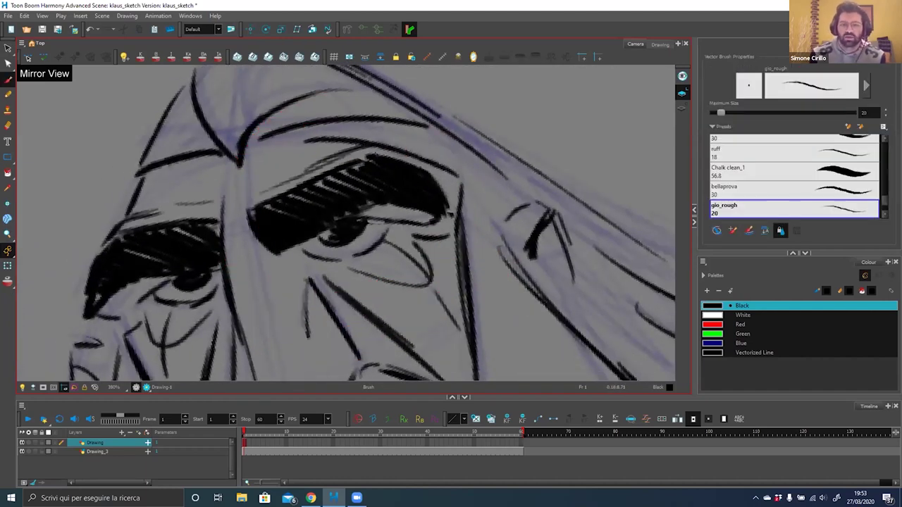
- Draw the thick lock of hair sweeping out from the head over the shoulder, closing its outer end with a curved line
key("1")
key("1")
left_click_drag(394, 211, 397, 147)
key("alt+z")
left_click_drag(413, 148, 191, 318)
left_click_drag(261, 245, 281, 165)
key("alt+b")
key("1")
key("1")
left_click_drag(486, 200, 479, 275)
mouse_move(529, 238)
left_mouse_down()
mouse_move(296, 171)
mouse_move(281, 152)
left_mouse_up()
mouse_move(222, 127)
left_mouse_down()
mouse_move(246, 177)
mouse_move(289, 207)
mouse_move(295, 284)
left_mouse_up()
left_click_drag(303, 224, 283, 293)
left_click_drag(365, 313, 405, 276)
left_click_drag(354, 260, 367, 210)
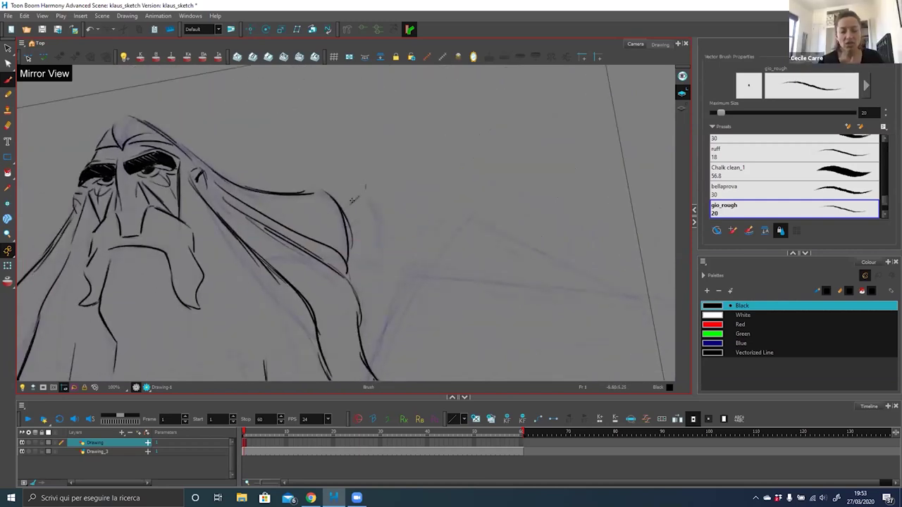
- Add pointed, flame-like hair tips sticking up behind the outer end of the swept lock
left_click_drag(364, 176, 384, 265)
left_click_drag(365, 210, 364, 258)
left_click_drag(350, 210, 354, 255)
- Draw long slanting lines for the shoulders on both sides of the beard in the mirrored view
left_click_drag(410, 238, 418, 193)
key("1")
key("1")
key("1")
left_click_drag(412, 227, 479, 194)
left_click_drag(479, 193, 477, 184)
left_click_drag(244, 223, 166, 270)
mouse_move(428, 233)
left_mouse_down()
mouse_move(446, 153)
mouse_move(380, 172)
mouse_move(469, 151)
left_mouse_up()
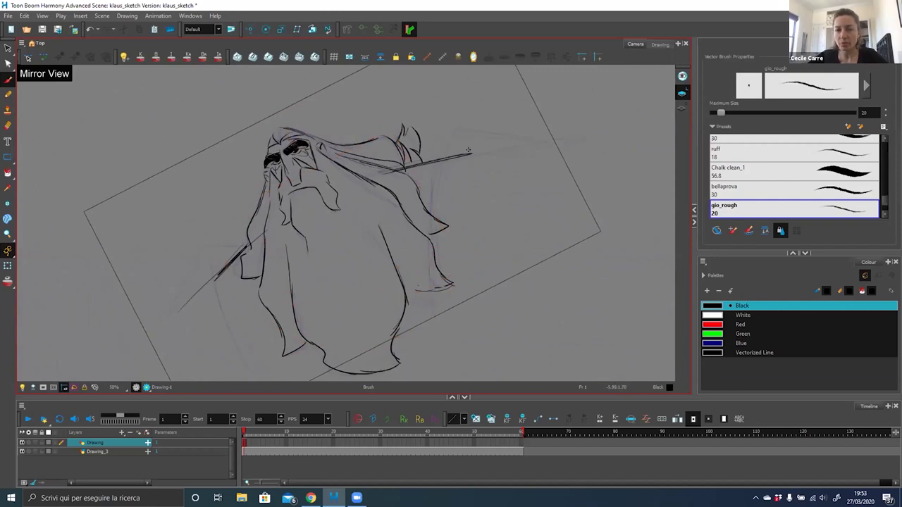
- Sketch the raised, peaked shoulder outlines and the long arm lines running down on both sides of the body
left_click_drag(361, 260, 251, 210)
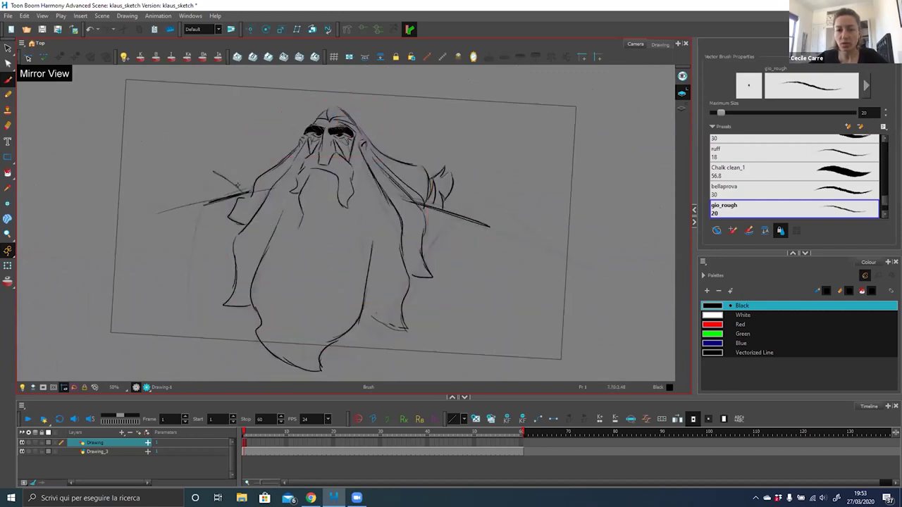
mouse_move(206, 174)
left_mouse_down()
mouse_move(129, 218)
mouse_move(228, 164)
mouse_move(198, 220)
mouse_move(191, 324)
left_mouse_up()
left_click_drag(403, 344, 261, 329)
left_click_drag(316, 185, 267, 338)
mouse_move(334, 165)
left_mouse_down()
mouse_move(266, 310)
mouse_move(300, 216)
left_mouse_up()
left_click_drag(355, 282, 326, 279)
left_click_drag(371, 176, 397, 232)
left_click_drag(371, 169, 422, 274)
mouse_move(418, 269)
left_mouse_down()
mouse_move(377, 195)
mouse_move(425, 277)
left_mouse_up()
- Turn off the mirrored view and check the whole figure in its normal orientation
key("1")
key("1")
mouse_move(299, 310)
left_mouse_down()
mouse_move(306, 314)
mouse_move(331, 244)
mouse_move(317, 281)
left_mouse_up()
key("4")
key("alt+z")
left_click_drag(577, 187, 501, 195)
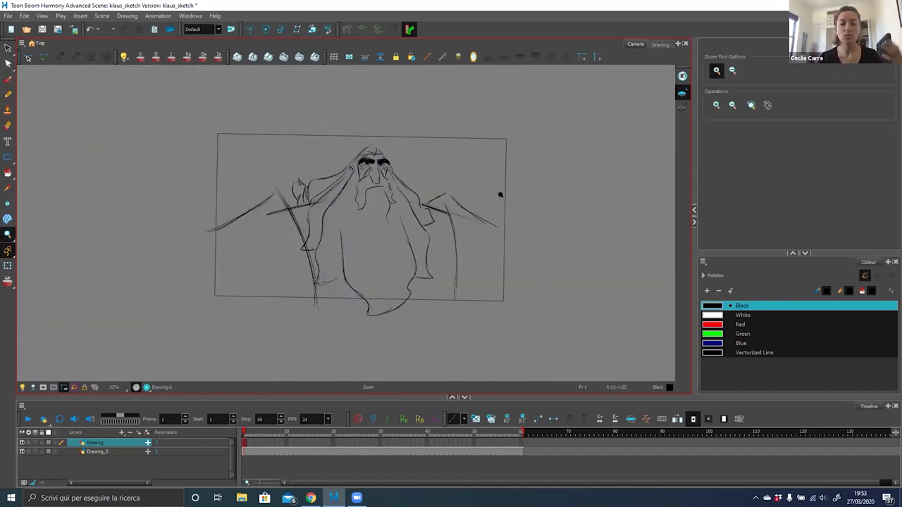
- Erase the blunt short lock beside the right shoulder and redraw it as a wavy lock with a pointed tip
key("2")
key("2")
key("alt+b")
scroll(281, 214, "down", 3)
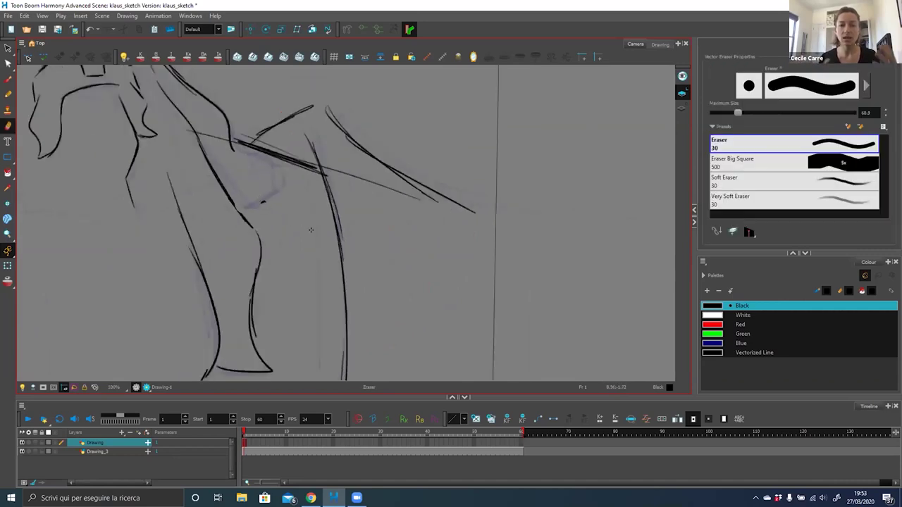
key("alt+b")
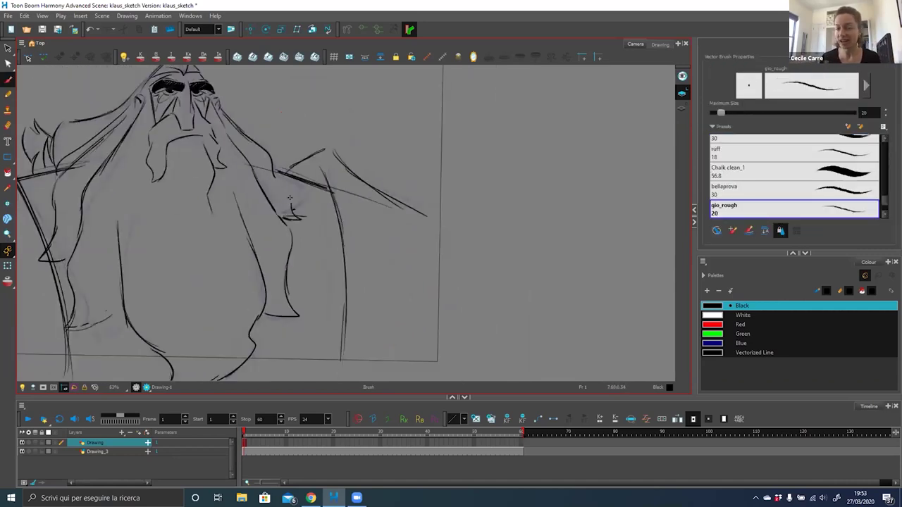
left_click_drag(289, 198, 279, 176)
scroll(296, 192, "down", 2)
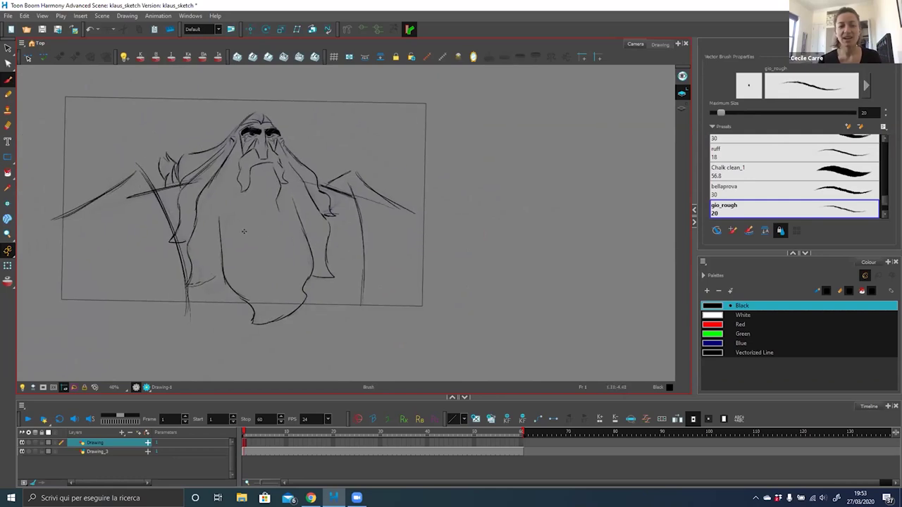
- Erase the upper left edge of the beard and redraw it as a rounder curve
key("alt+e")
key("alt+b")
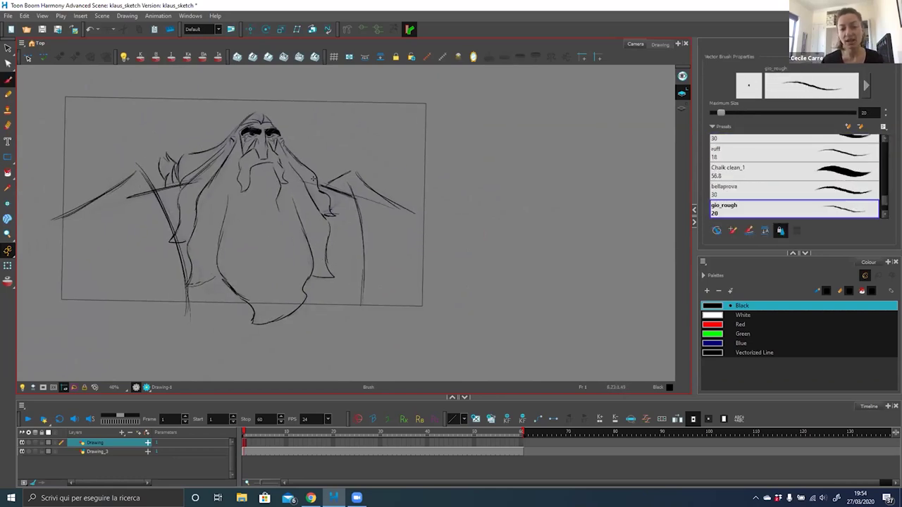
left_click_drag(314, 136, 306, 151)
- Adjust the strokes at the crown of the head and close the top outline with brush lines continuing into the hair
key("ctrl+space")
left_click_drag(211, 130, 310, 211)
key("alt+b")
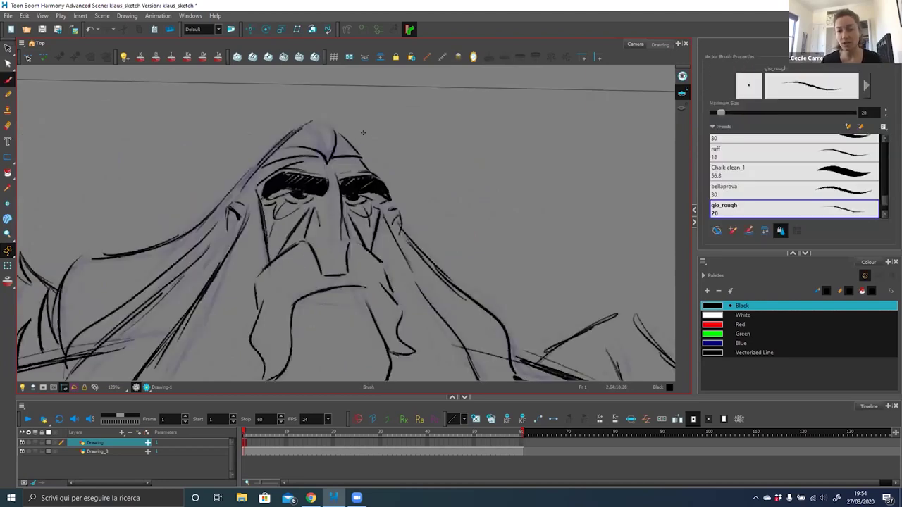
key("alt+s")
left_click(327, 134)
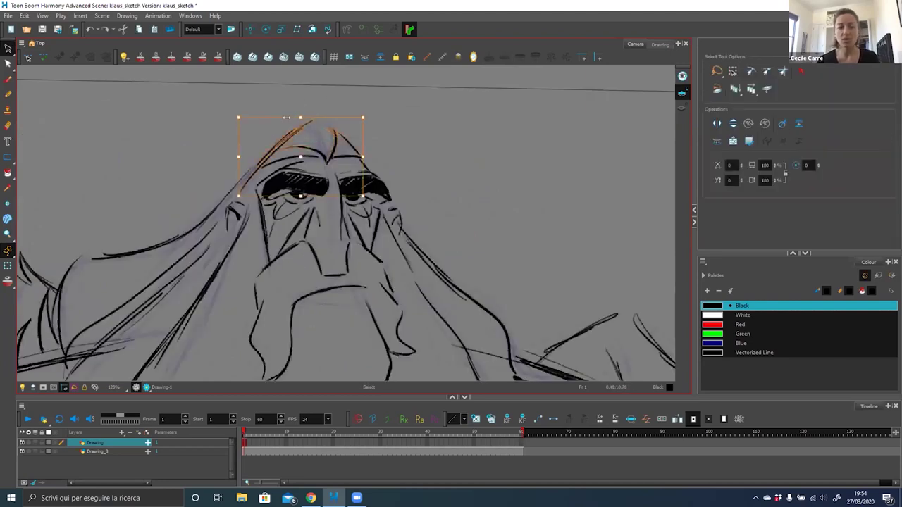
left_click_drag(326, 127, 338, 134)
key("alt+b")
mouse_move(252, 185)
left_mouse_down()
mouse_move(298, 157)
mouse_move(259, 204)
mouse_move(214, 218)
left_mouse_up()
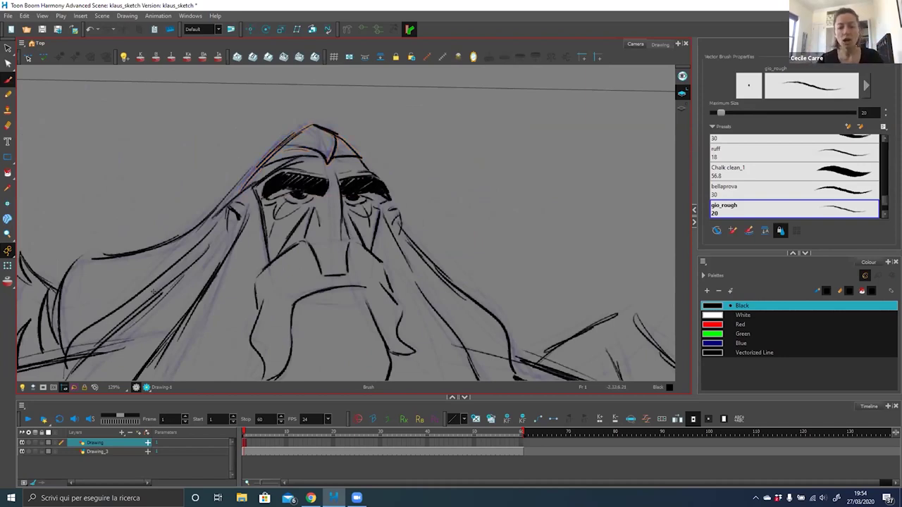
- Add flowing strands along the left hair mass, from the crown down to the swept lock at the shoulder
left_click_drag(155, 292, 262, 199)
left_click_drag(165, 198, 160, 260)
mouse_move(188, 161)
left_mouse_down()
mouse_move(158, 235)
mouse_move(320, 123)
left_mouse_up()
mouse_move(280, 150)
left_mouse_down()
mouse_move(187, 163)
mouse_move(167, 210)
mouse_move(292, 142)
mouse_move(235, 193)
left_mouse_up()
mouse_move(435, 254)
left_mouse_down()
mouse_move(415, 156)
mouse_move(386, 155)
mouse_move(415, 211)
left_mouse_up()
left_click_drag(348, 166, 264, 248)
left_click_drag(330, 187, 262, 248)
left_click_drag(318, 196, 234, 272)
left_click_drag(293, 217, 251, 255)
mouse_move(447, 299)
left_mouse_down()
mouse_move(433, 234)
mouse_move(394, 273)
left_mouse_up()
left_click_drag(450, 250, 450, 245)
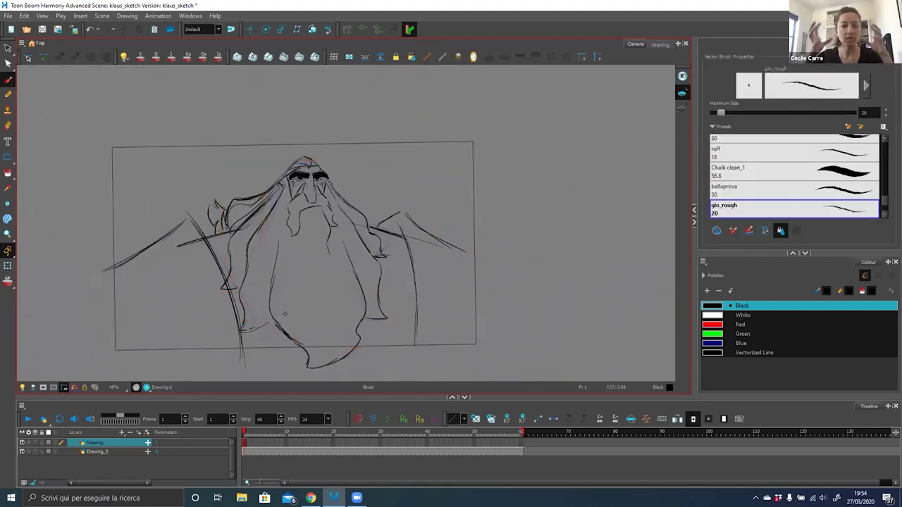
- Level the view around the whole character and mask everything outside the camera frame
key("alt+z")
scroll(497, 175, "up", 2)
scroll(441, 258, "down", 2)
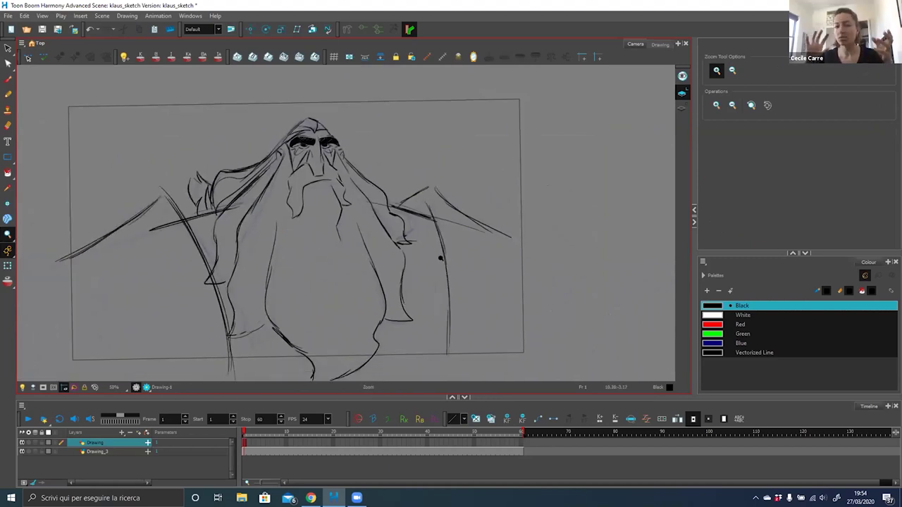
scroll(437, 296, "up", 2)
scroll(437, 298, "down", 1)
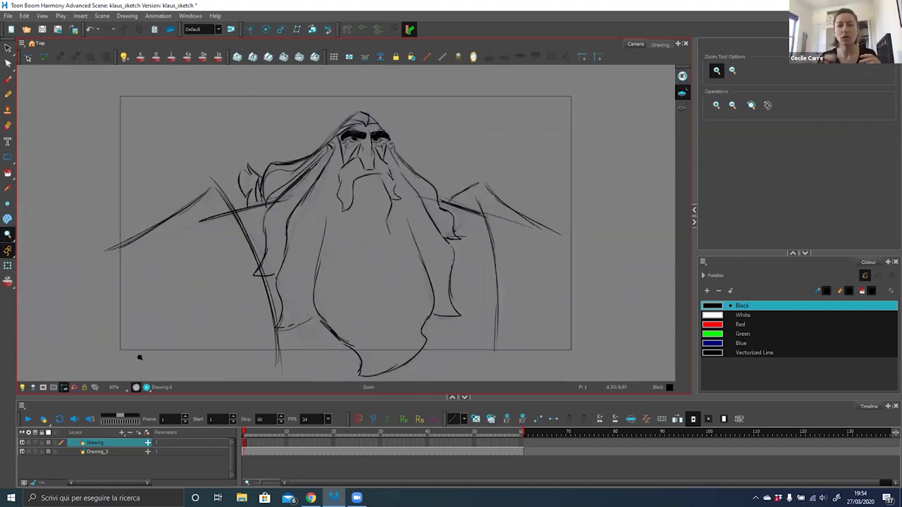
key("alt+s")
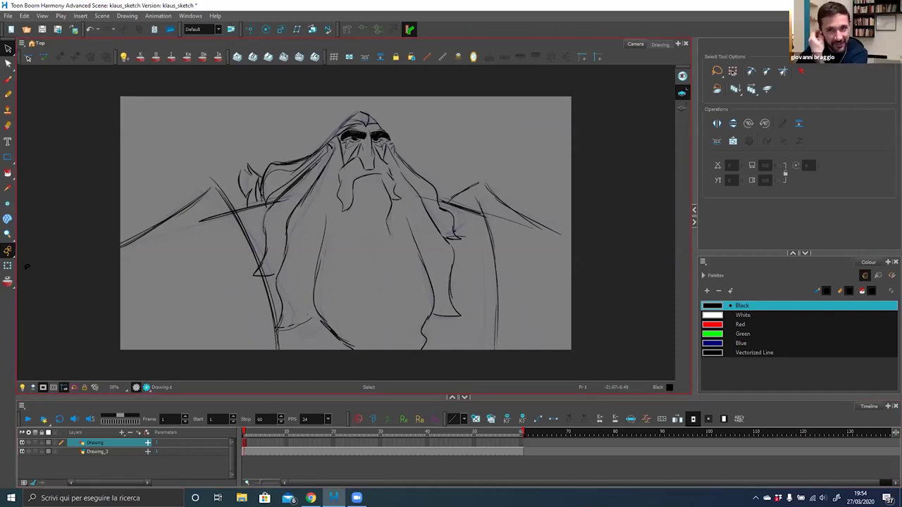
- Minimize the drawing program's window to reveal the desktop
left_click(327, 476)
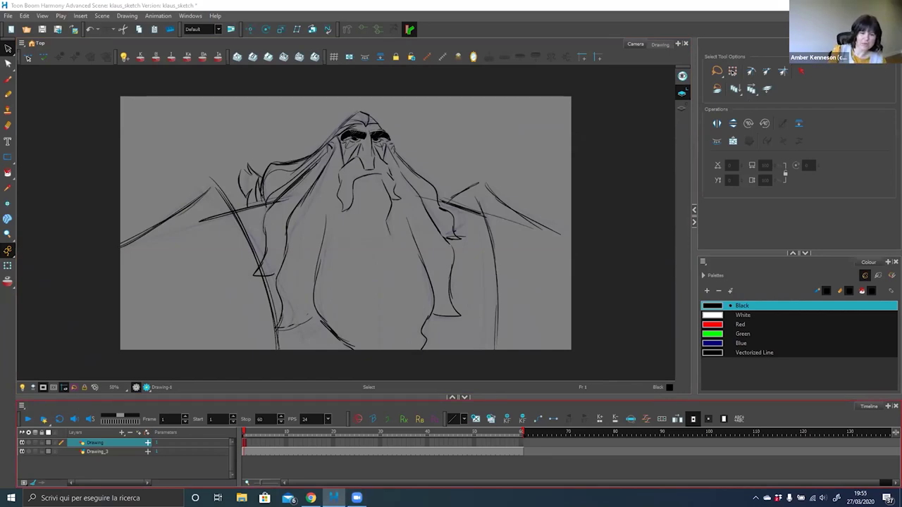
left_click(334, 498)
left_click(334, 498)
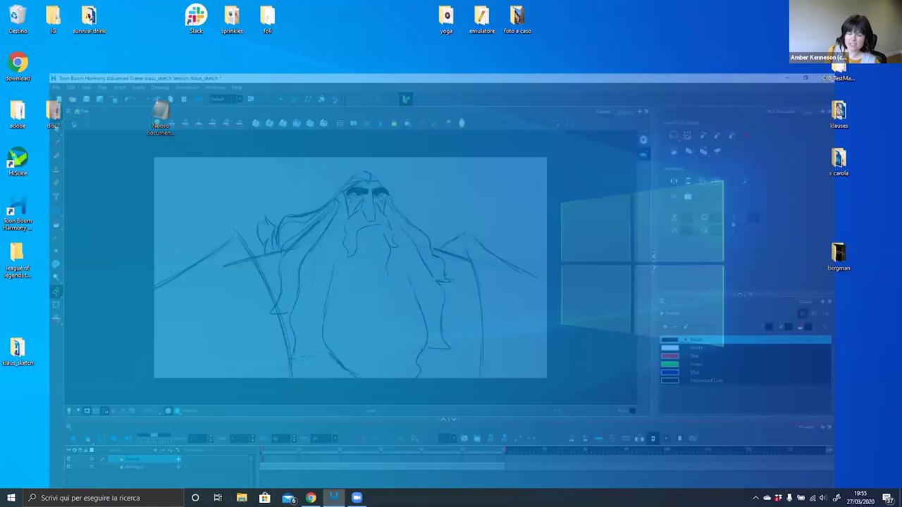